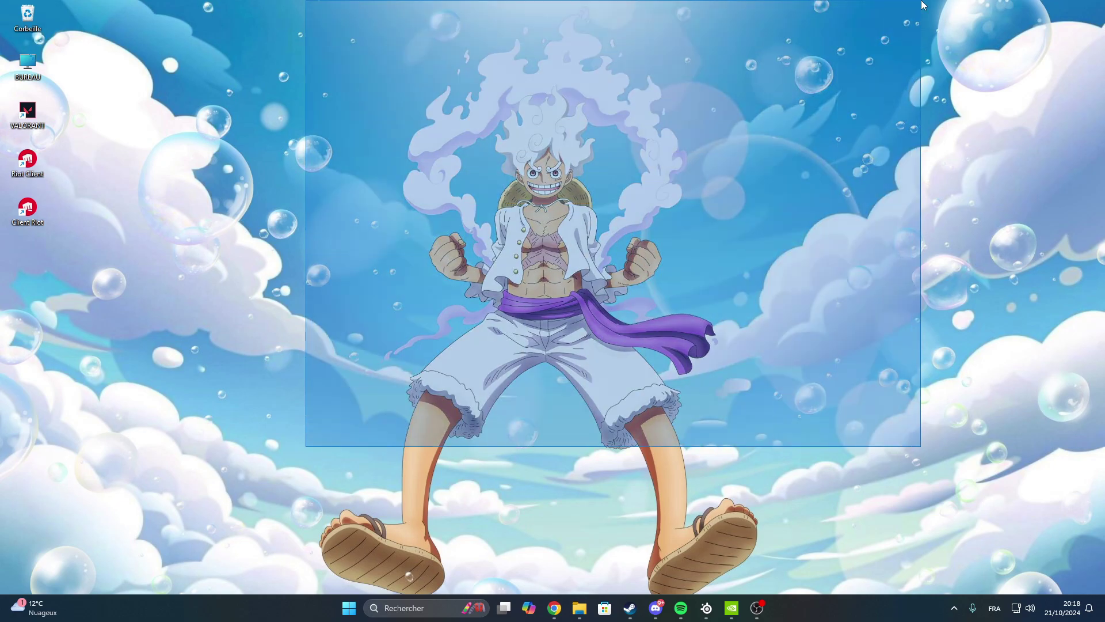
drag(720, 107, 426, 361)
drag(735, 73, 596, 127)
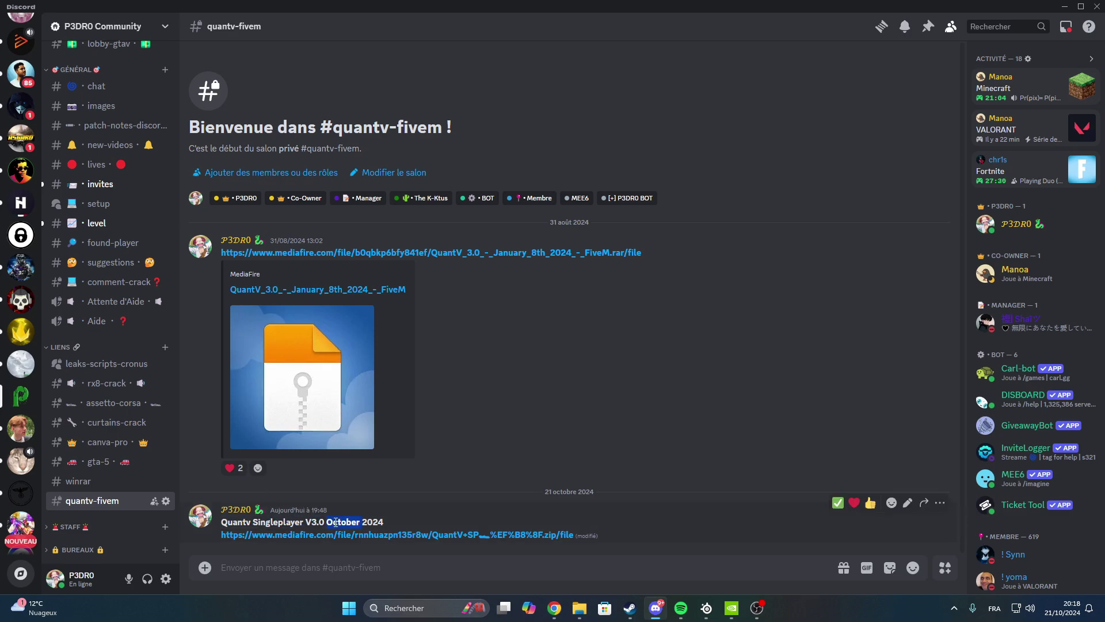
Download the Quantv Singleplayer V3.0 October 2024 archive from its MediaFire link in the quantv-fivem channel and save it to Téléchargements
triple_click(309, 523)
click(321, 535)
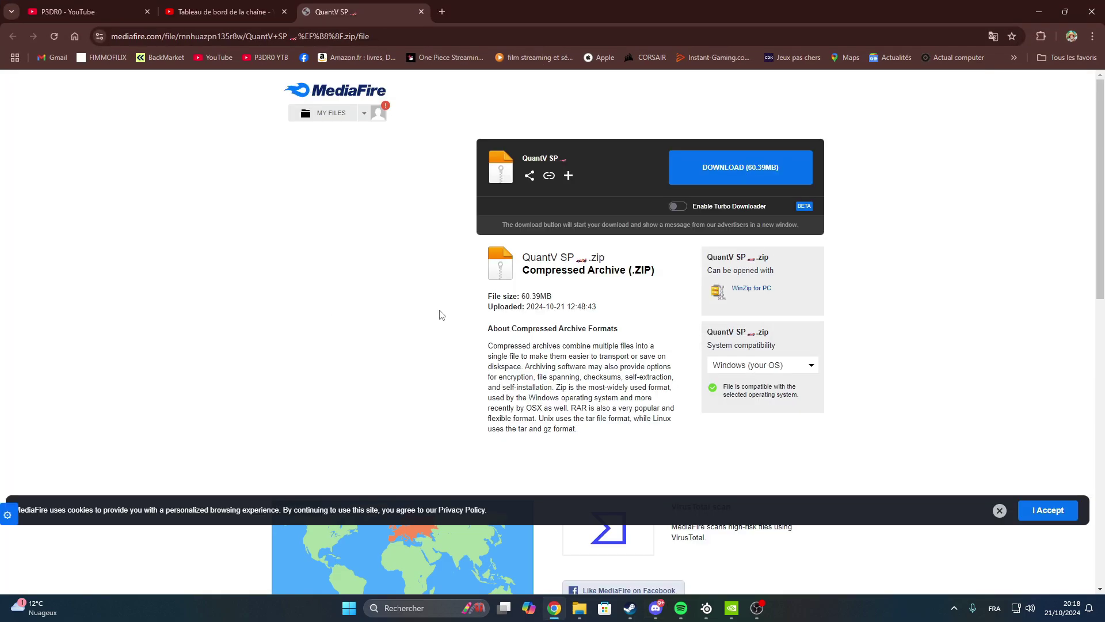
click(772, 180)
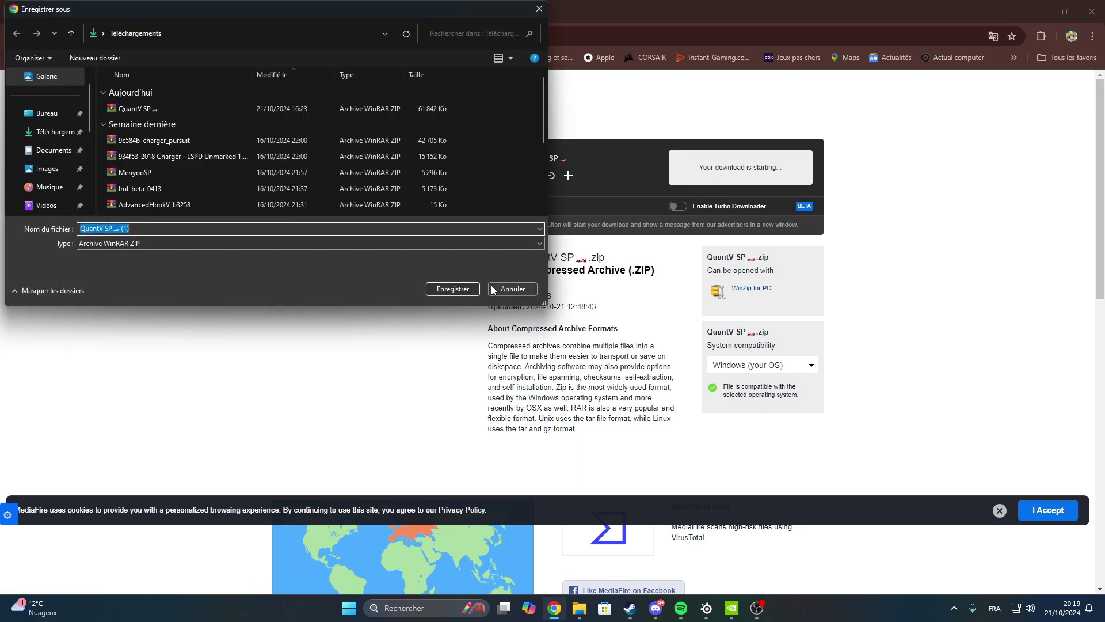
click(454, 291)
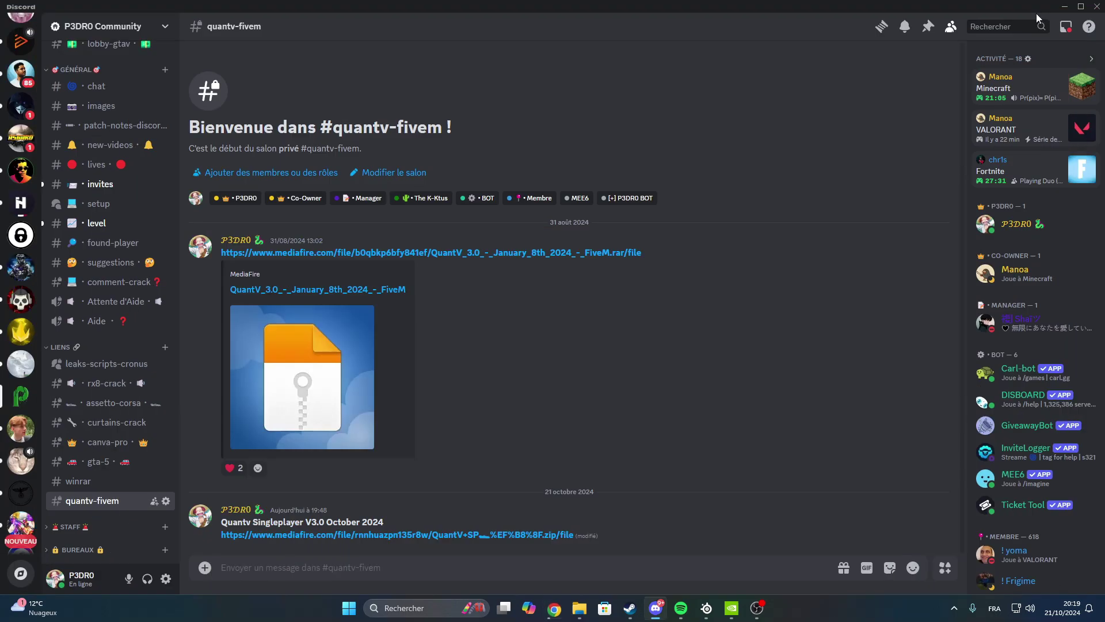
Minimize Discord, place the downloaded QuantV SP (1).zip from Chrome on the desktop and close the browser
click(1040, 12)
click(1064, 7)
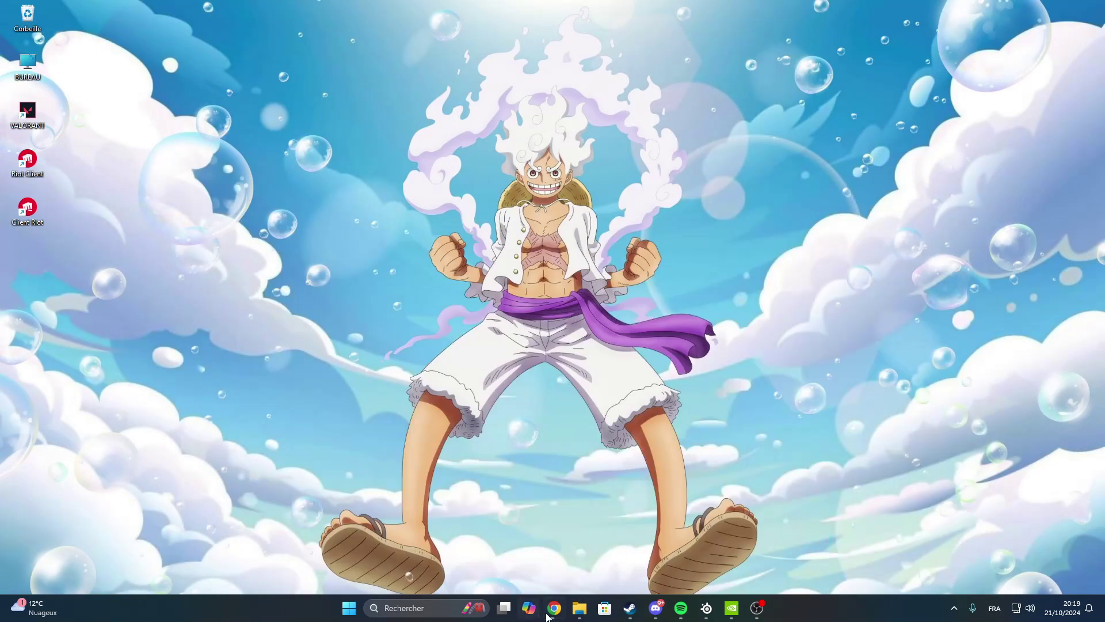
click(554, 608)
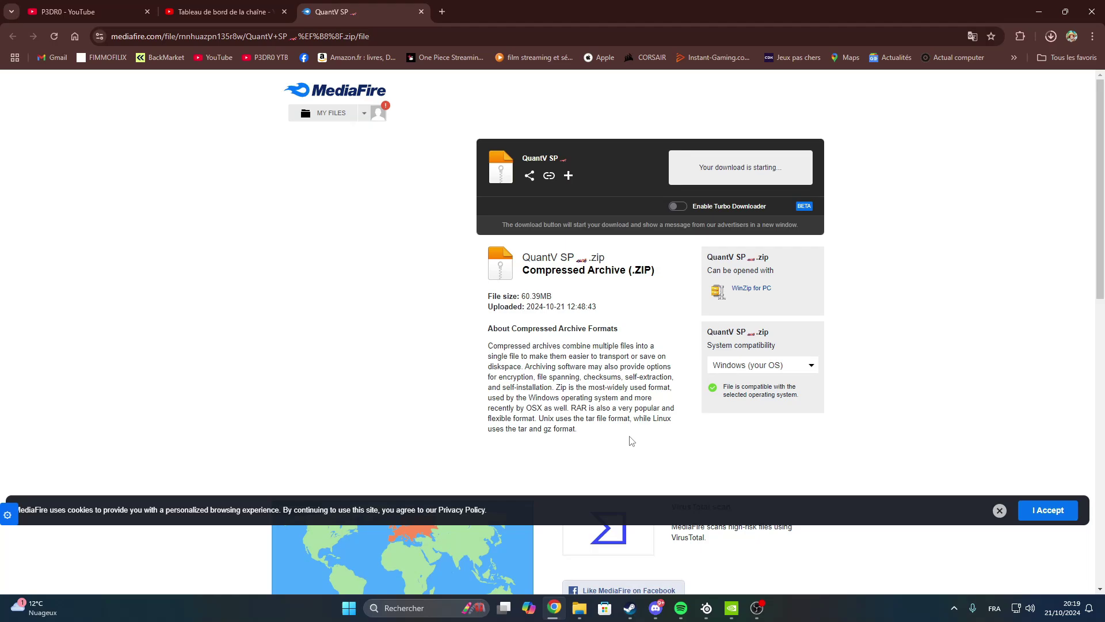
click(1051, 37)
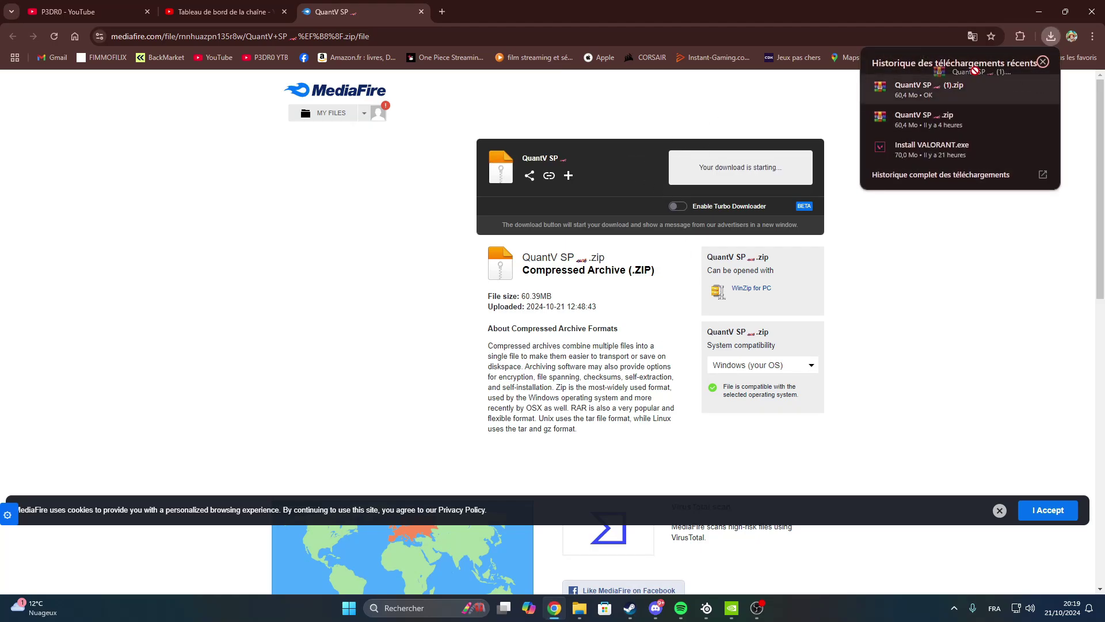
drag(932, 86, 437, 585)
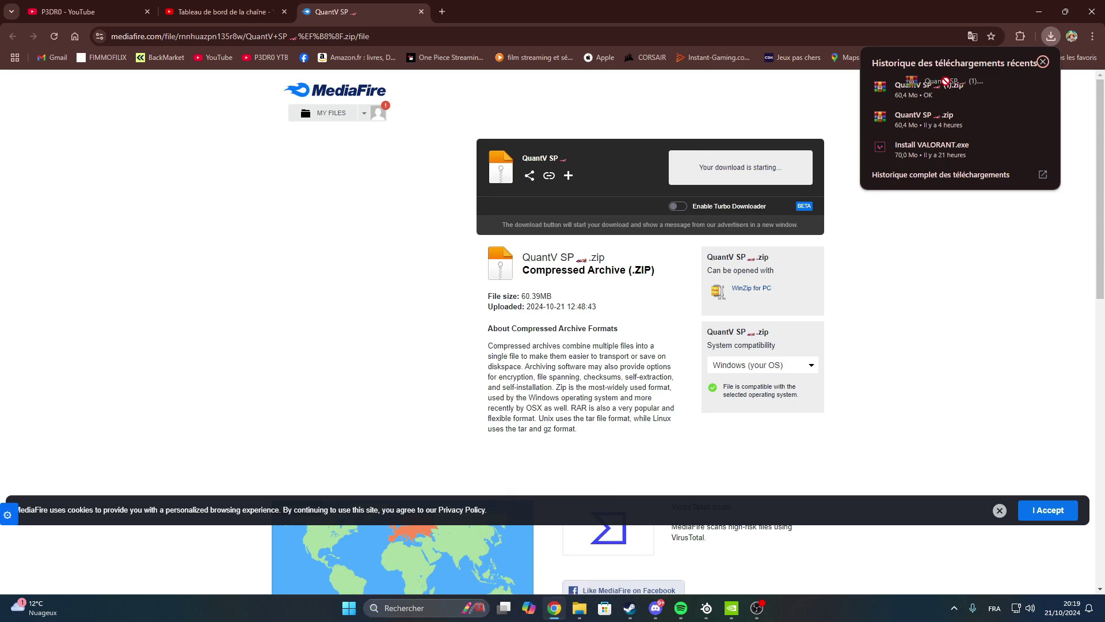
key(super+Down)
click(1093, 67)
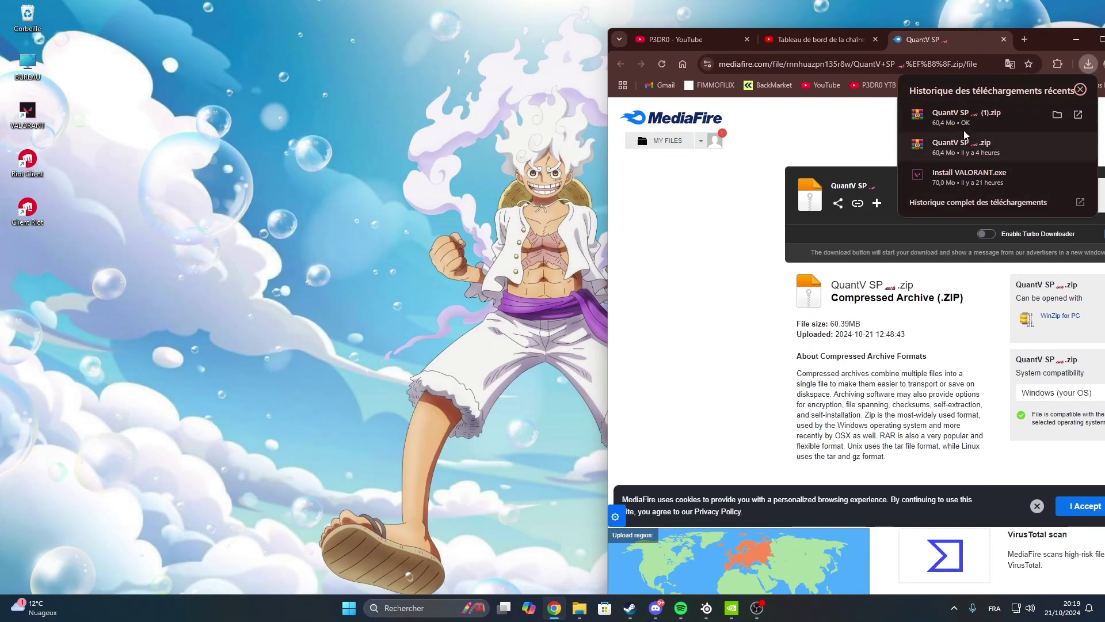
drag(955, 117, 403, 262)
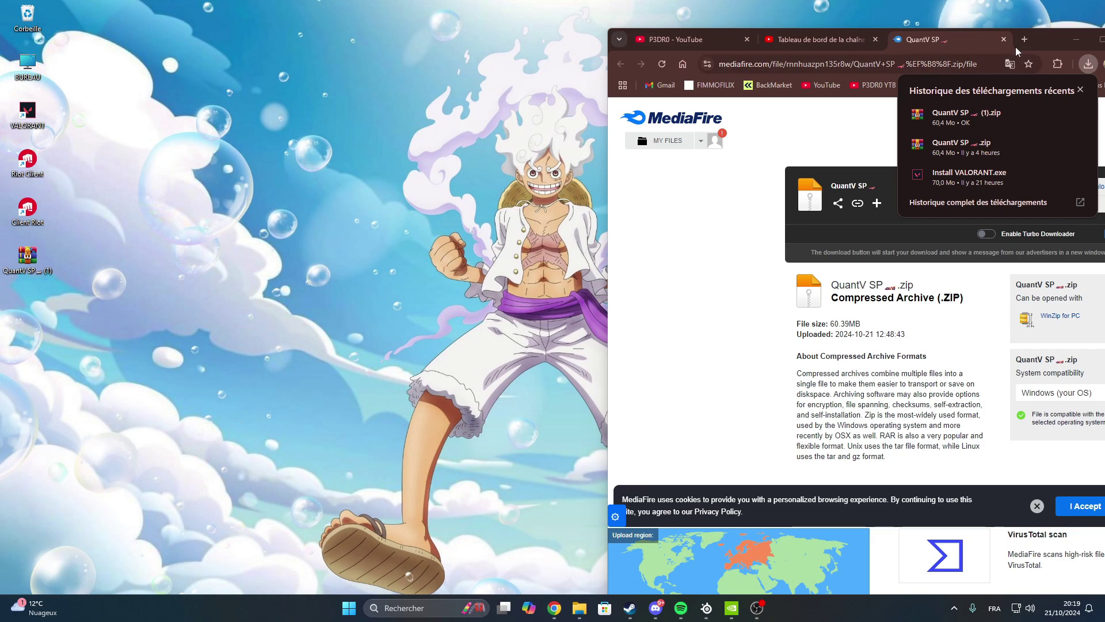
drag(1047, 39, 796, 29)
click(883, 29)
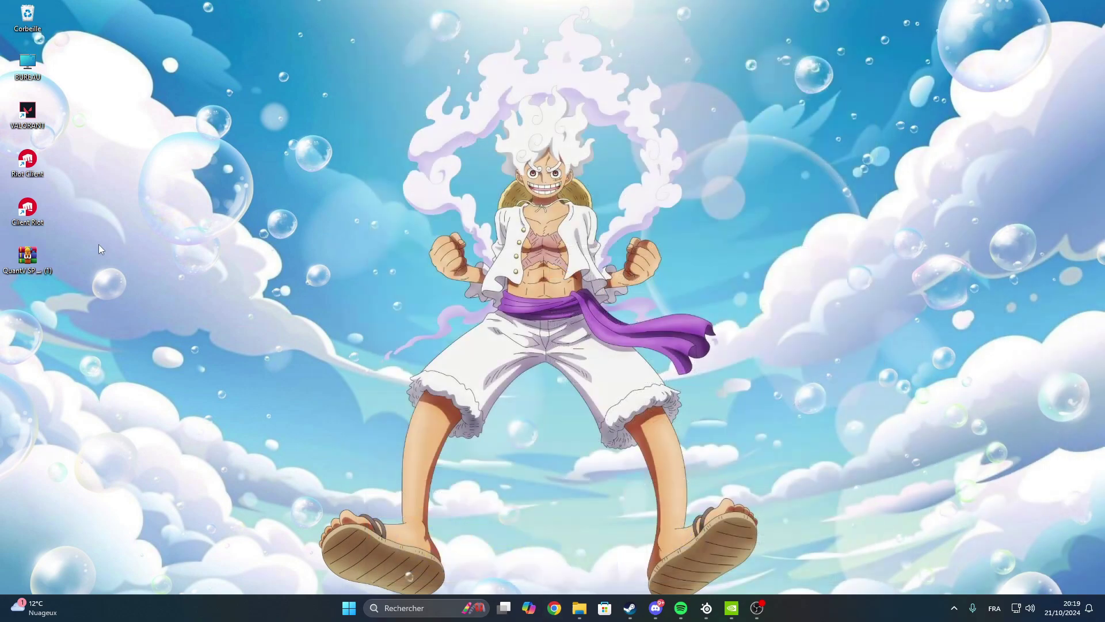
Open the QuantV SP (1) archive from the desktop in WinRAR and enter the QuantV folder it contains
drag(27, 256, 523, 262)
double_click(524, 262)
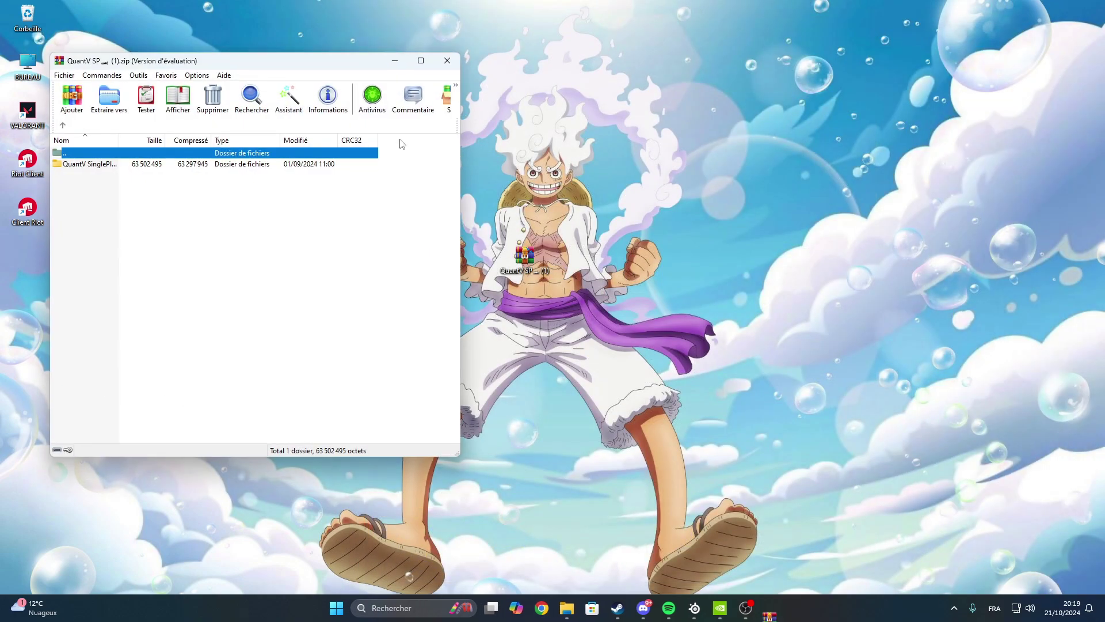
click(419, 54)
click(89, 18)
drag(219, 7, 619, 93)
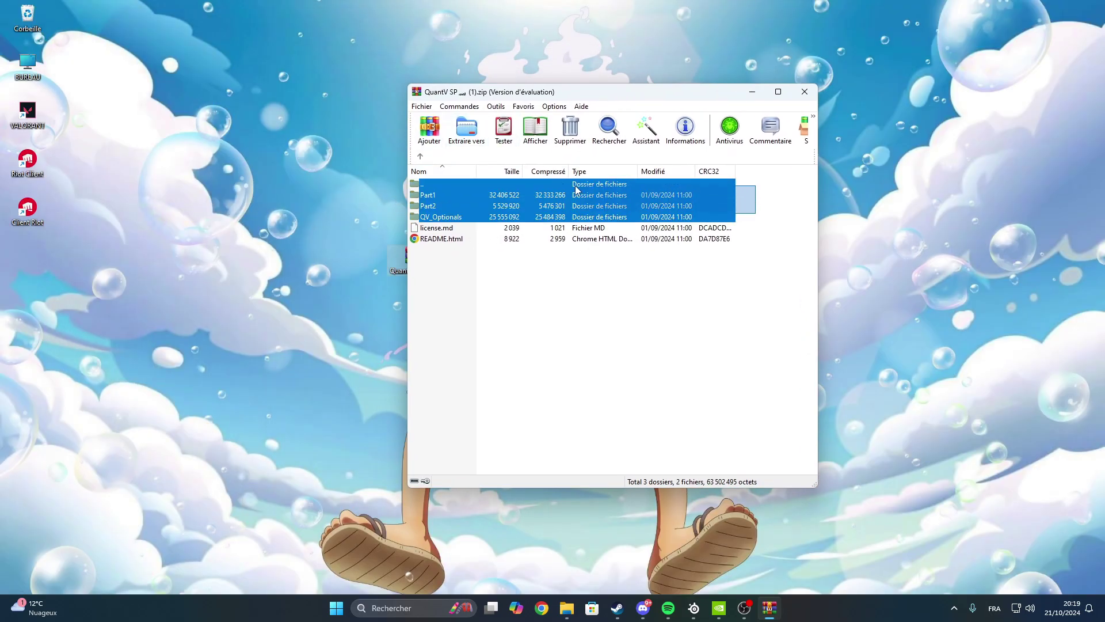
Look through the Part1, Part2 and QV_Optionals folders of the archive and return to their parent folder
double_click(433, 196)
double_click(434, 186)
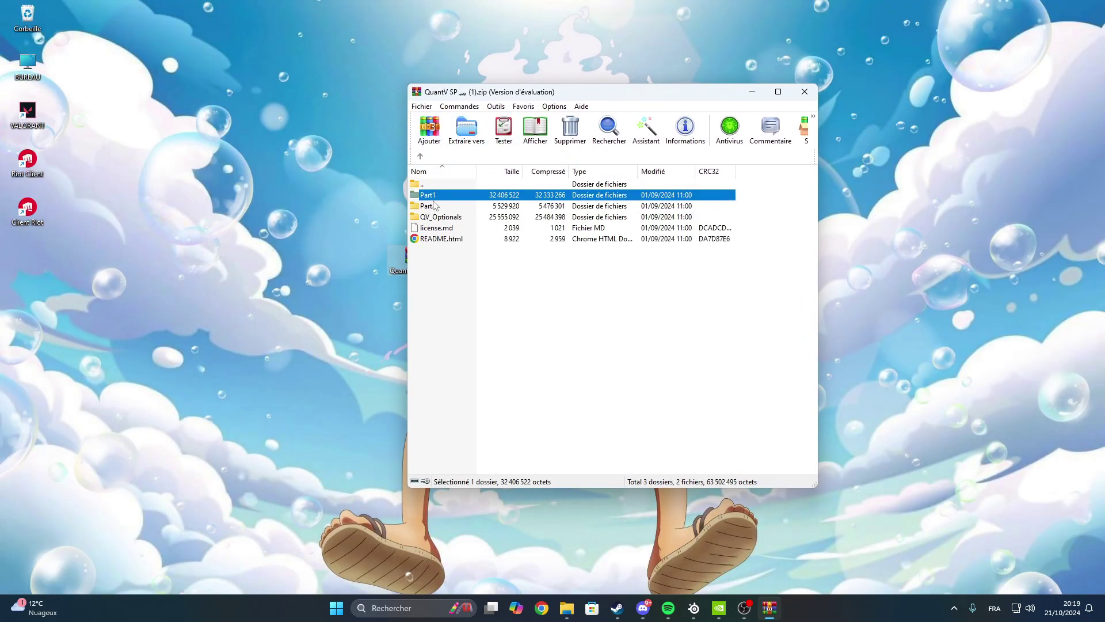
double_click(434, 197)
double_click(434, 185)
double_click(433, 218)
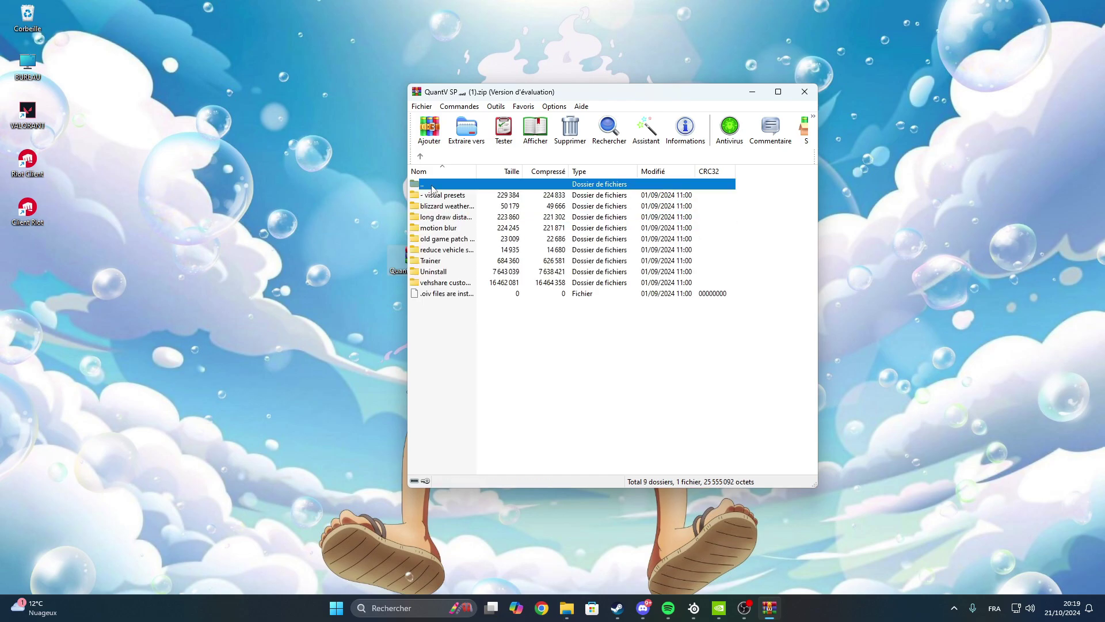
double_click(432, 187)
click(434, 195)
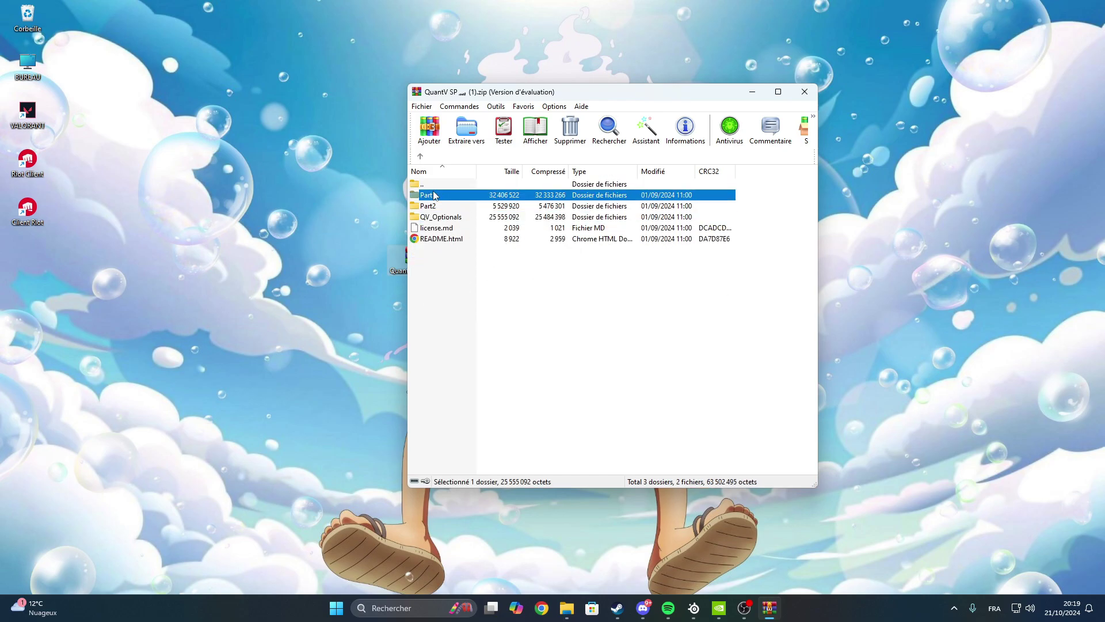
Search the web for openiv in Chrome and open the GTA5-Mods.com result for OpenIV
click(541, 609)
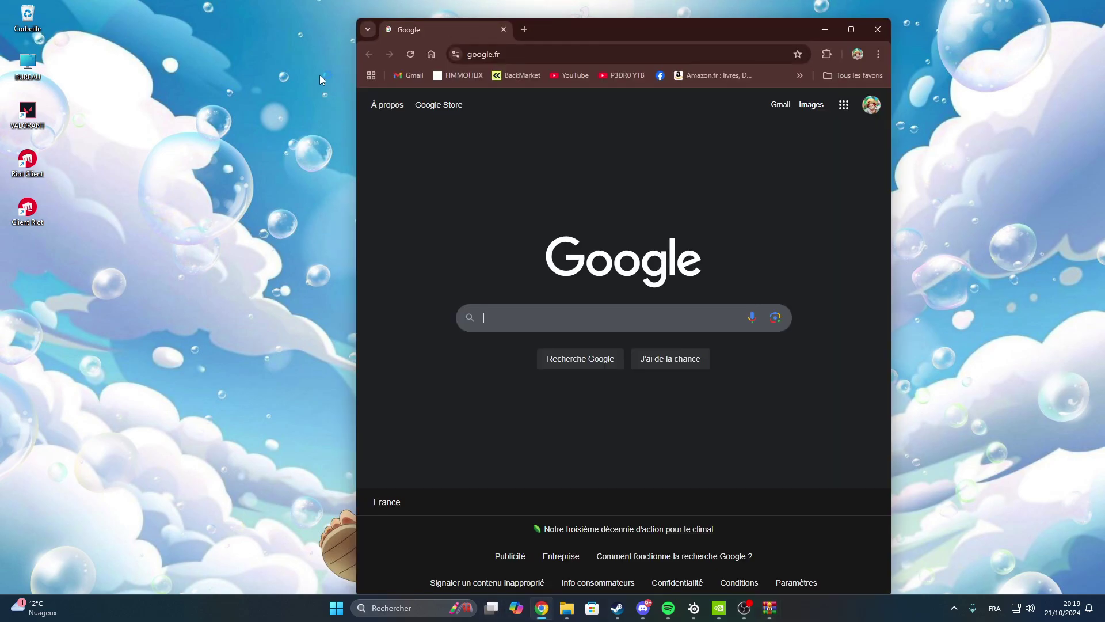
click(534, 57)
text(op)
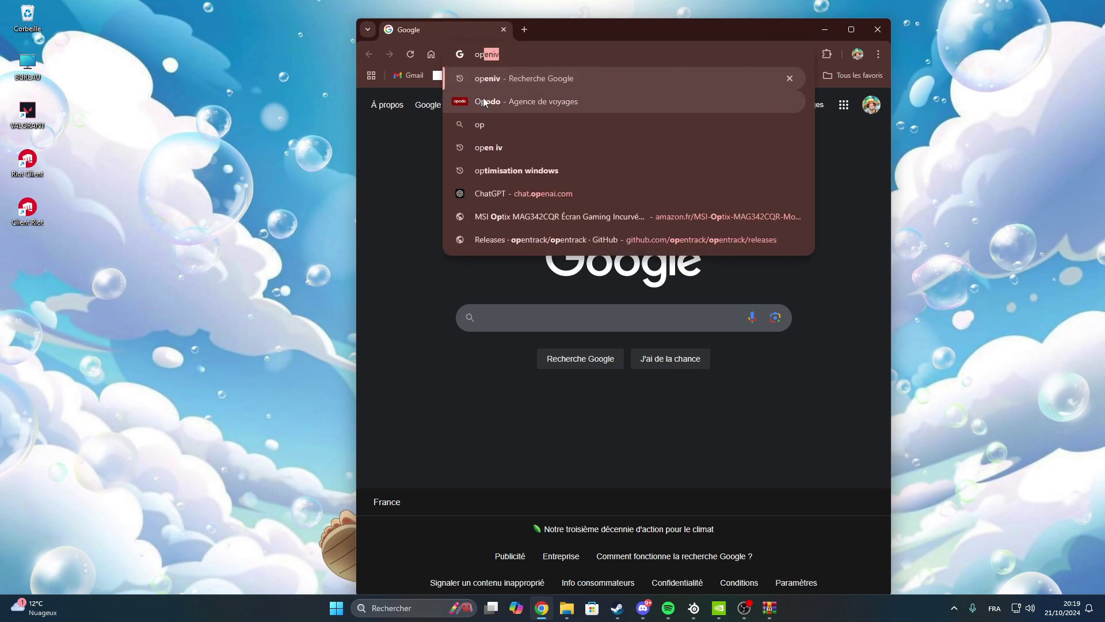
key(Return)
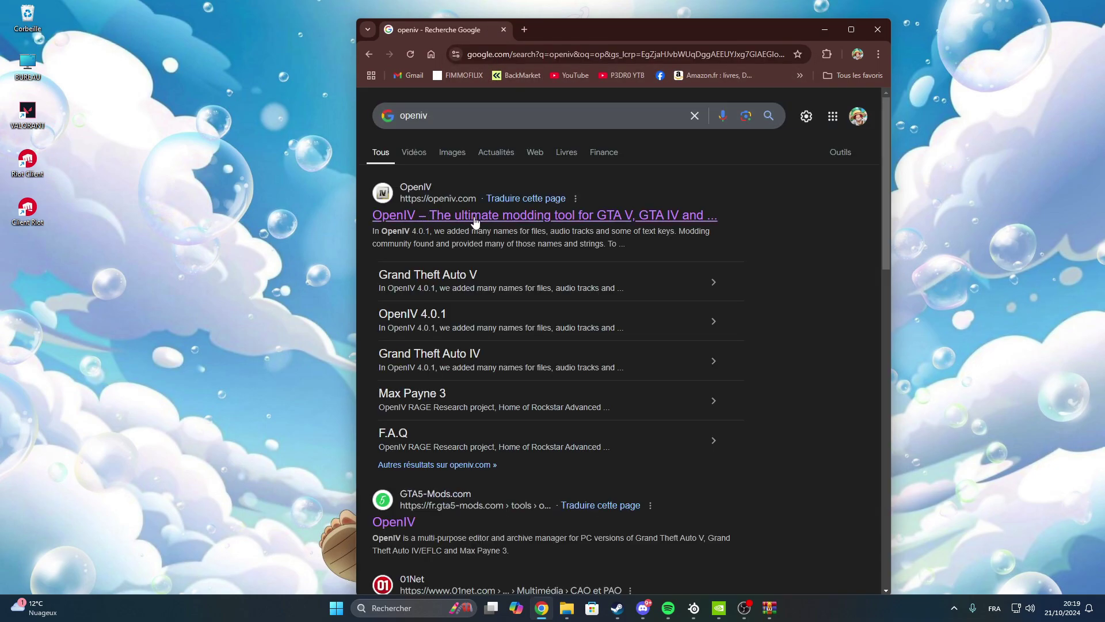
scroll(432, 300, down, 3)
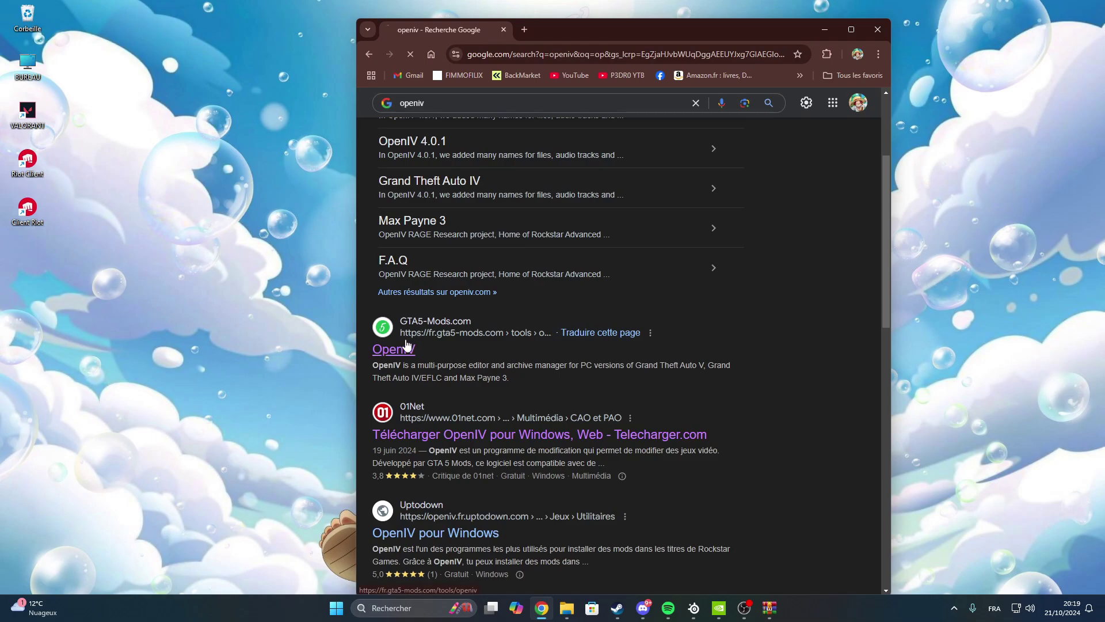
click(405, 347)
Open the OpenIV 4.0 download page, close it again and minimize the browser
click(498, 264)
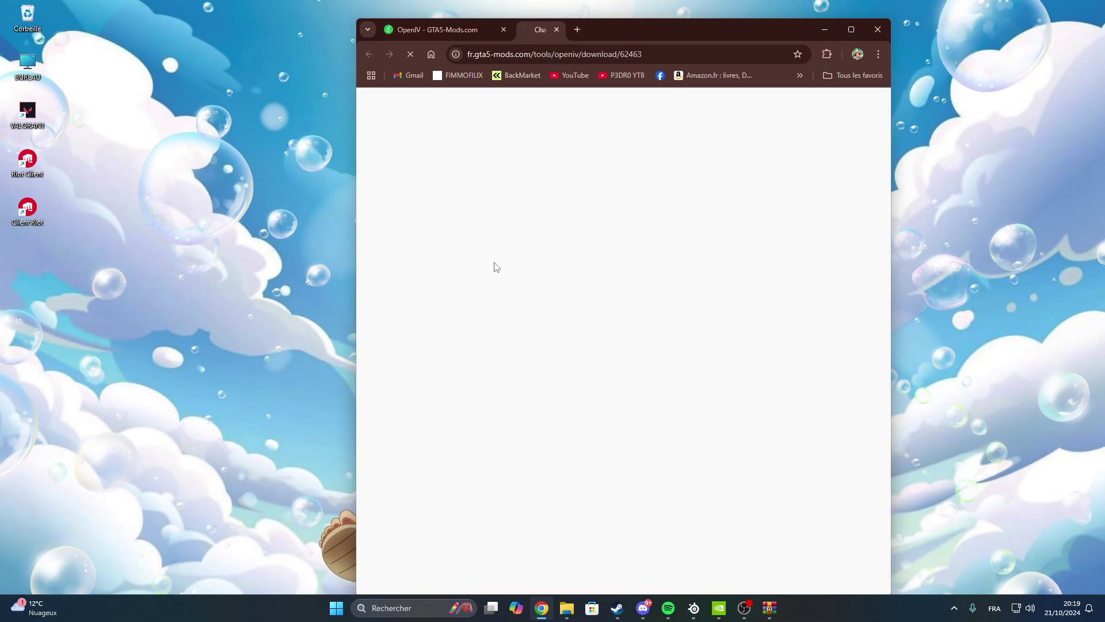
click(641, 30)
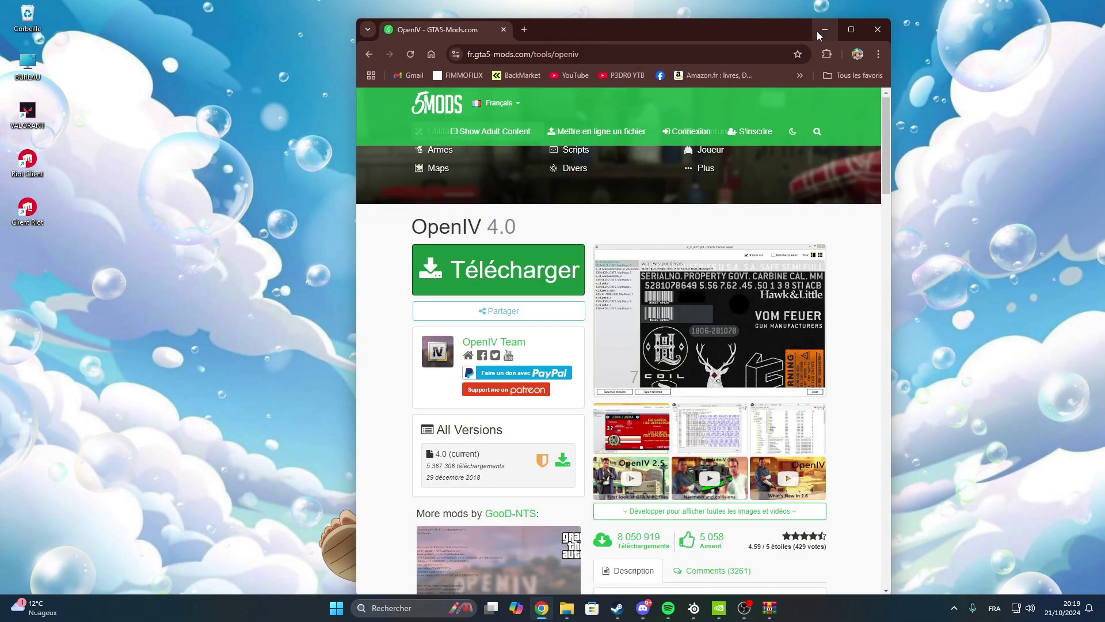
click(821, 31)
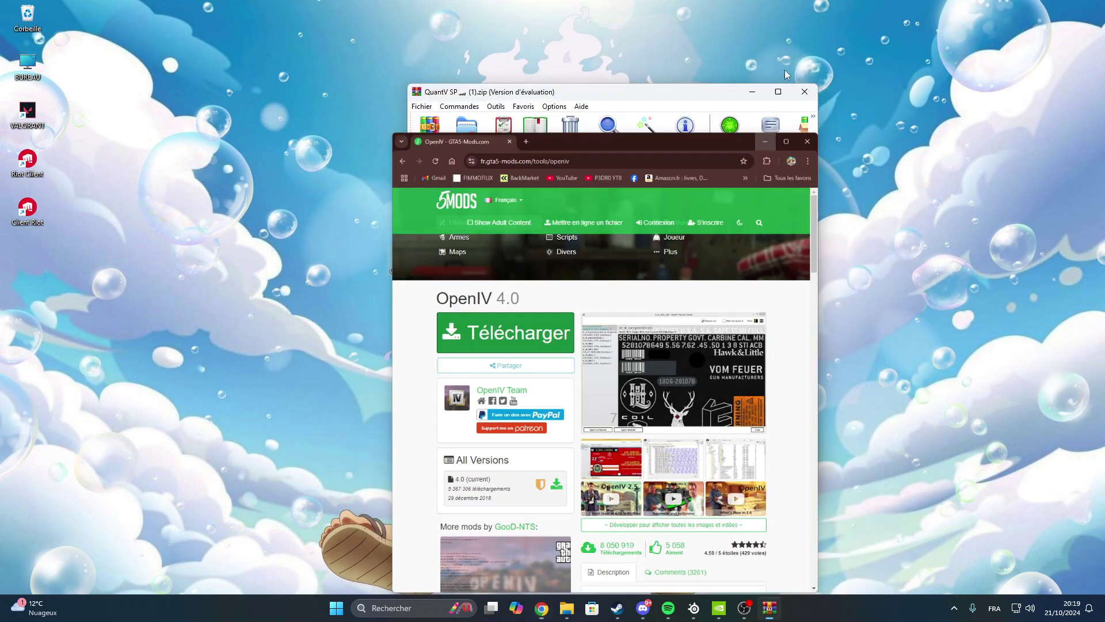
Launch the installed OpenIV application and load Grand Theft Auto V for Windows
click(415, 611)
text(openiv)
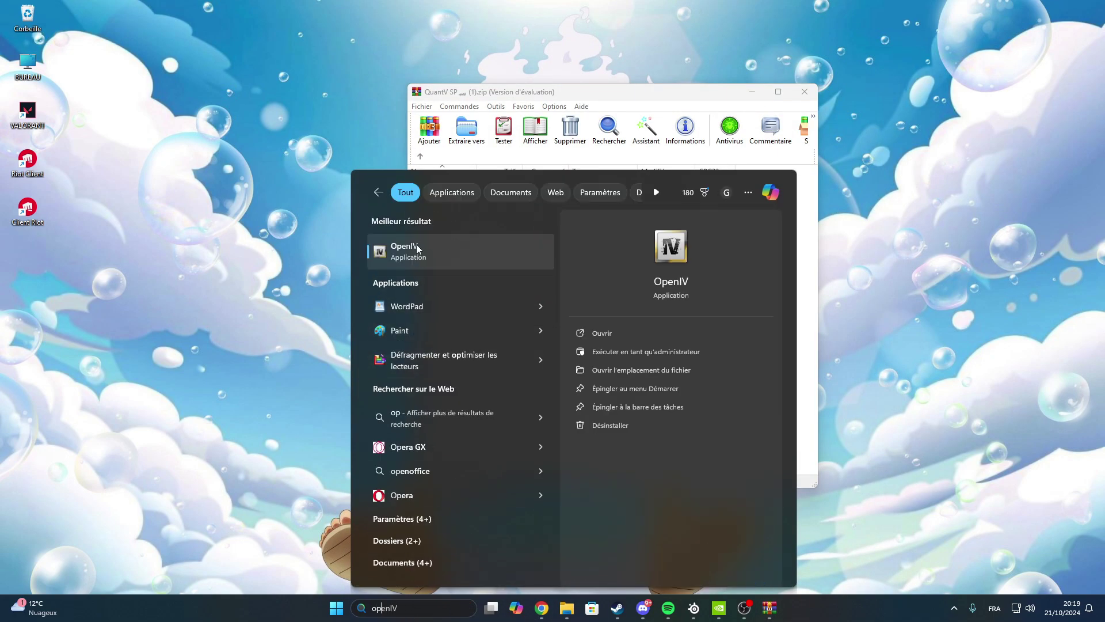
click(416, 244)
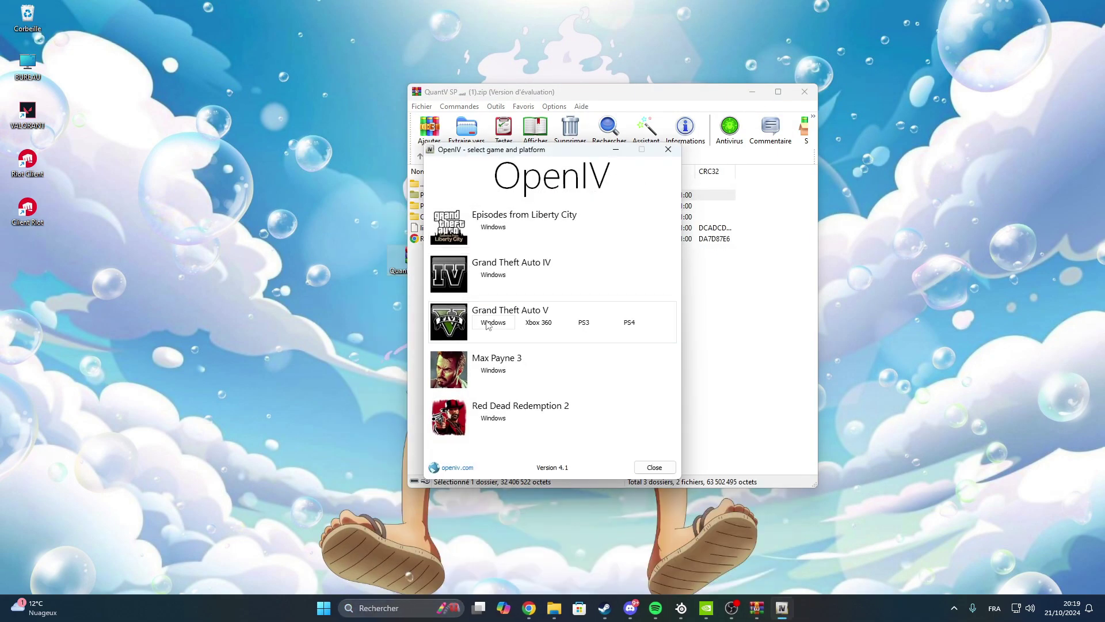
click(491, 322)
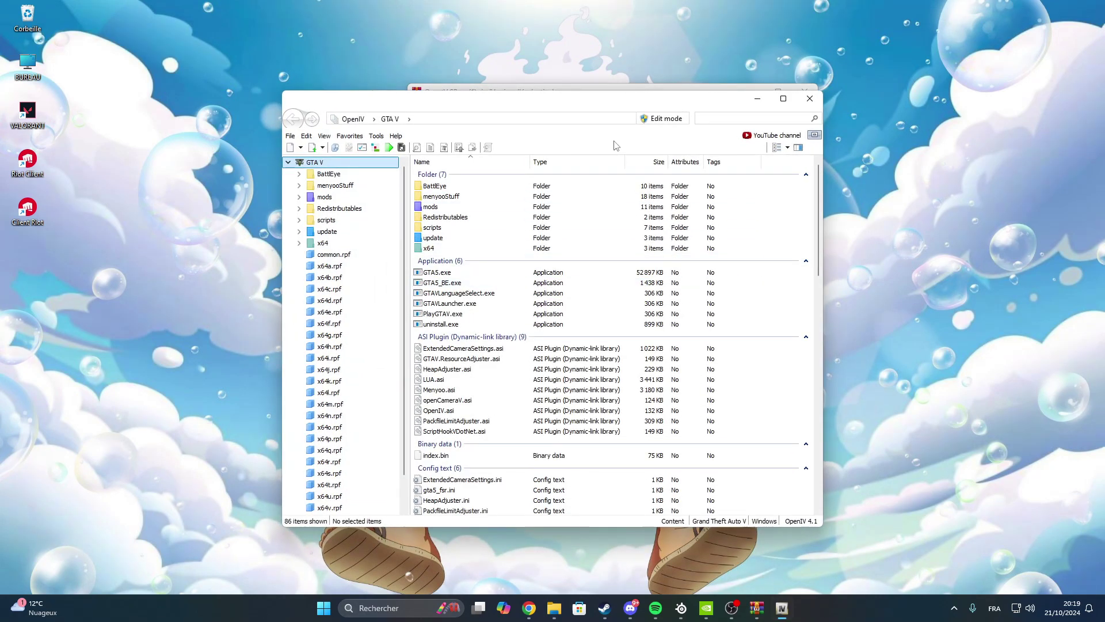
Check the ASI Manager for GTA V and close it
click(376, 136)
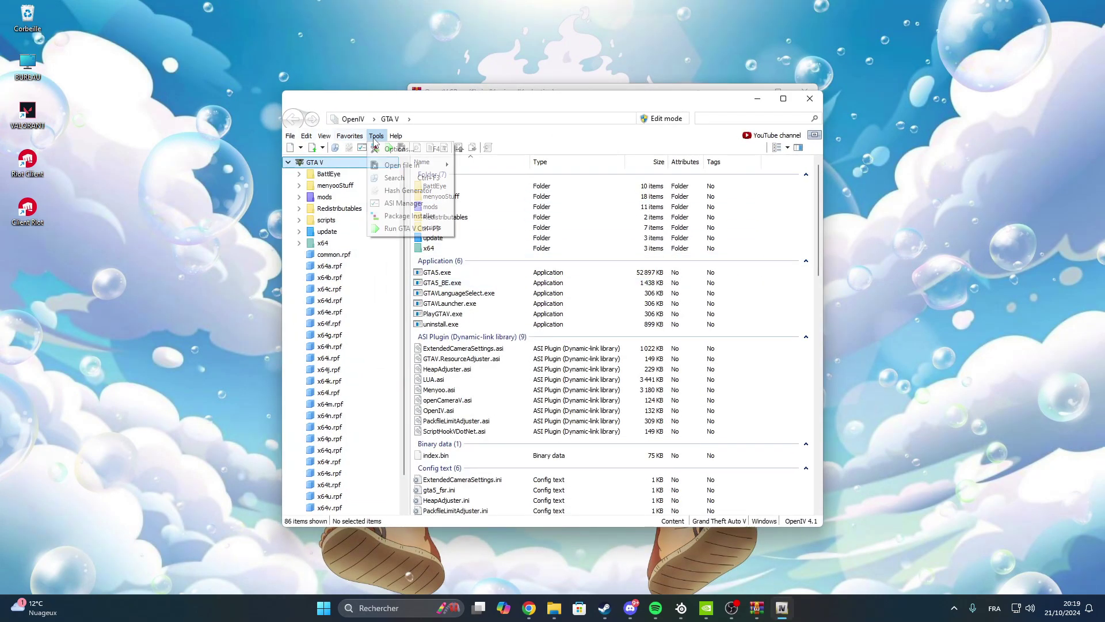
click(387, 205)
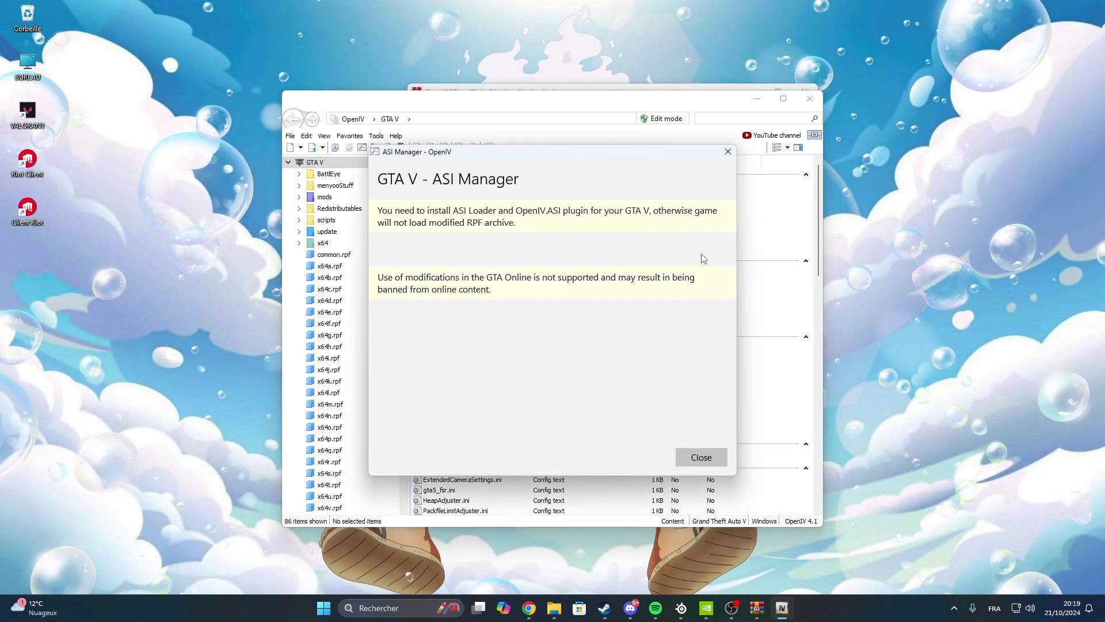
key(Escape)
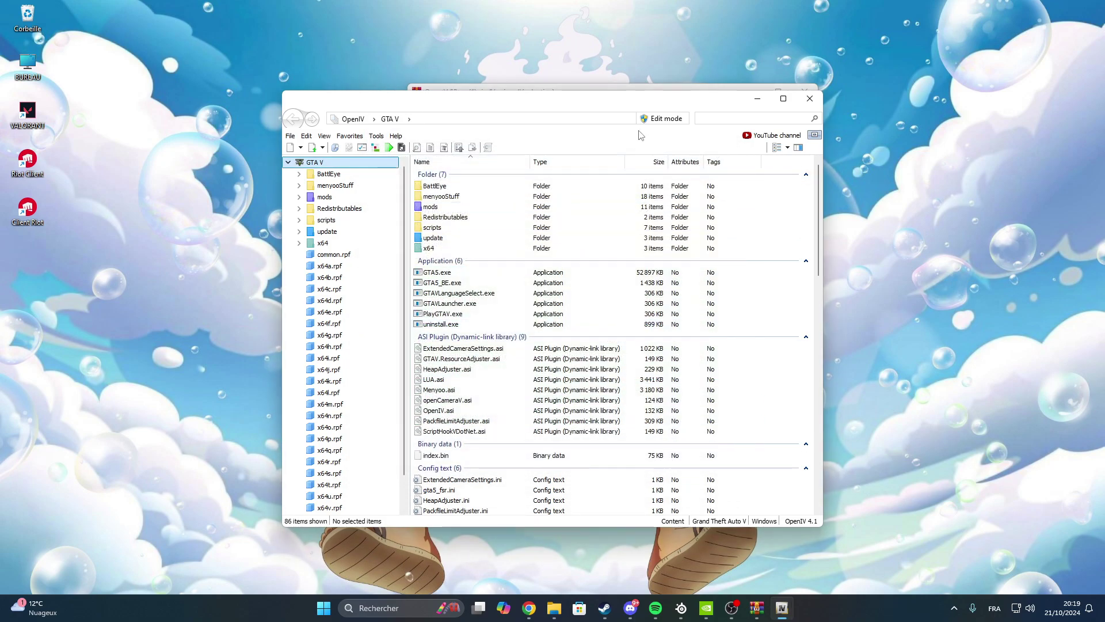
Enable edit mode in OpenIV and move its window clear of the archive's file list
click(647, 119)
click(582, 339)
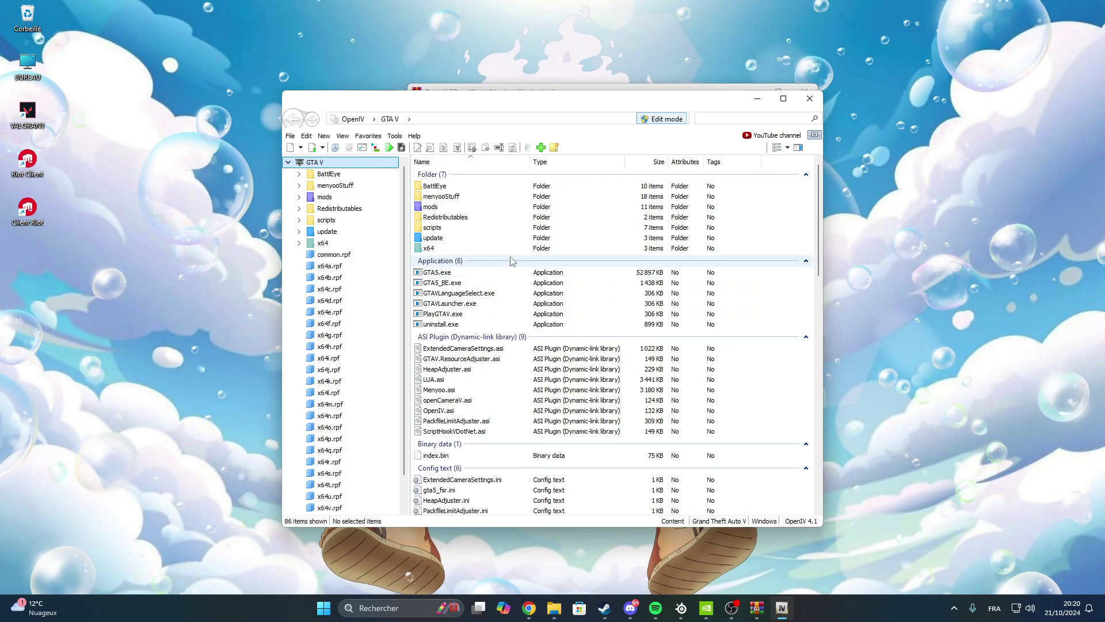
drag(510, 107, 724, 151)
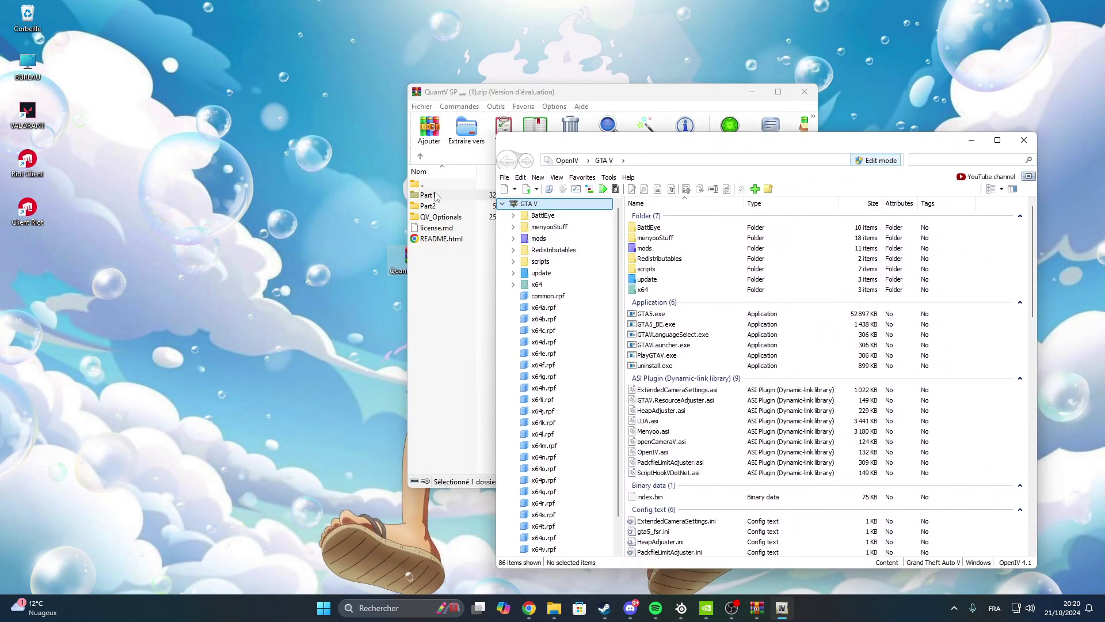
Open the archive's Part1 folder and load BaseMod_Install.oiv into OpenIV's package installer, reviewing the package information
click(434, 195)
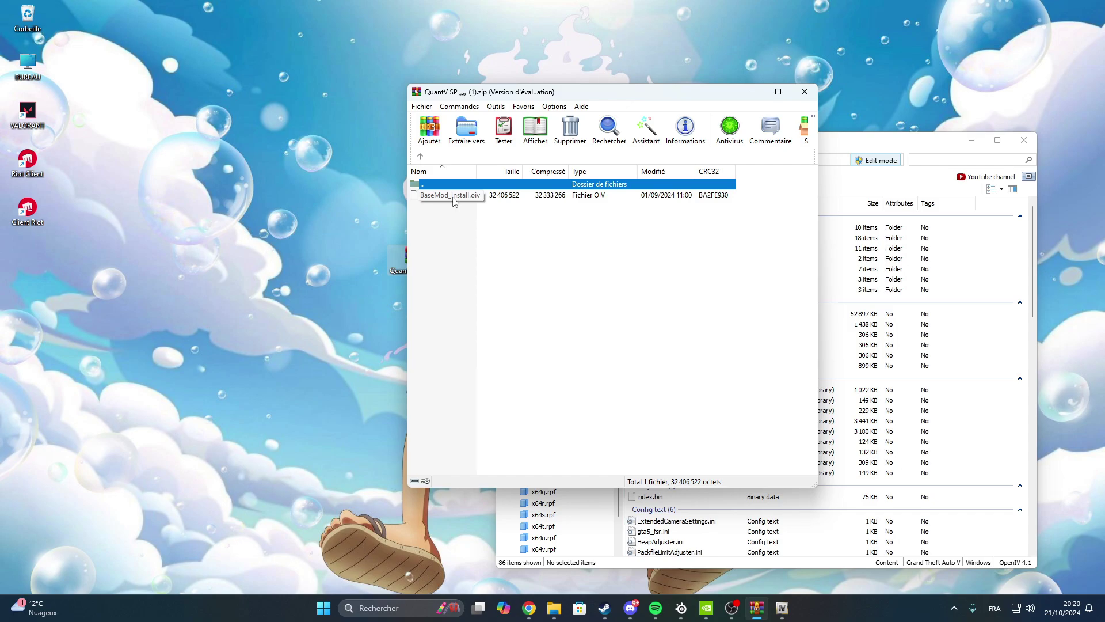
click(442, 197)
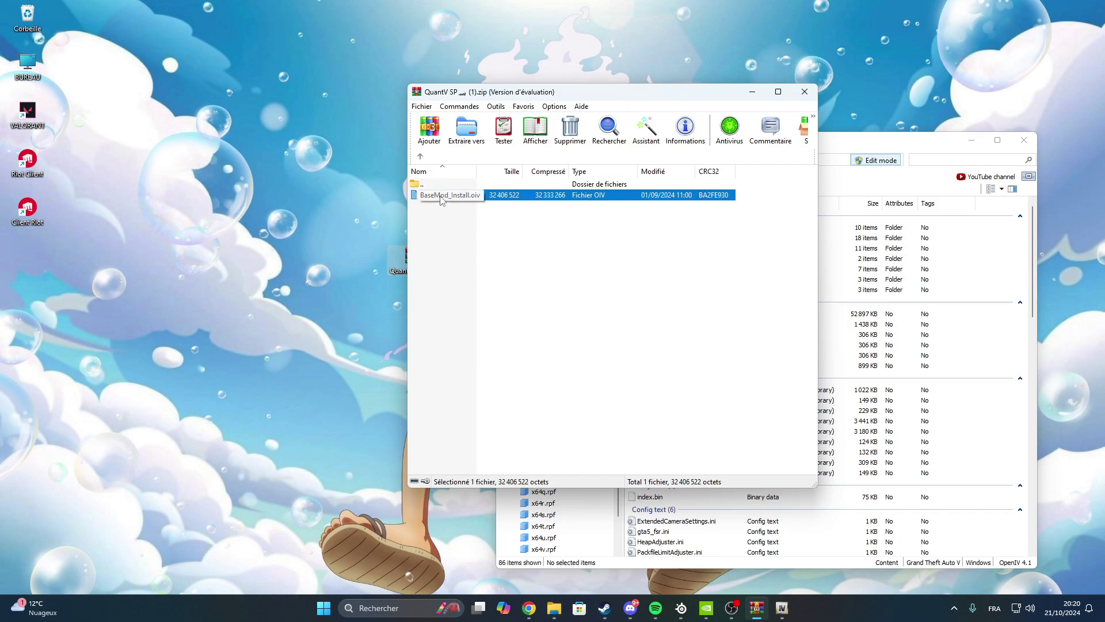
drag(441, 199, 965, 396)
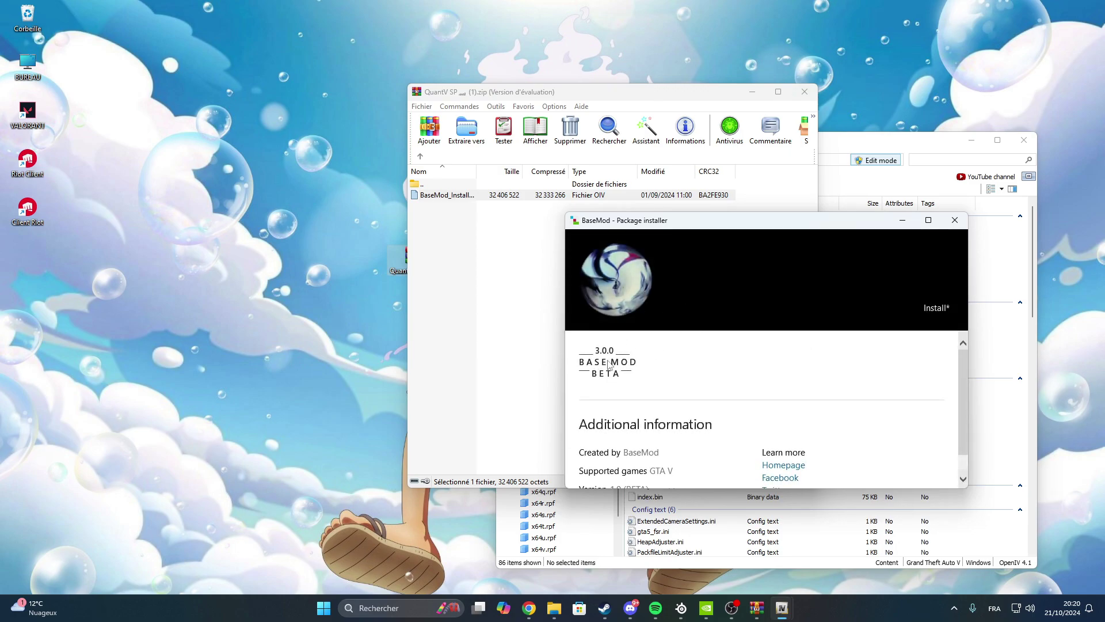
scroll(609, 365, down, 1)
scroll(605, 347, up, 1)
scroll(805, 354, down, 1)
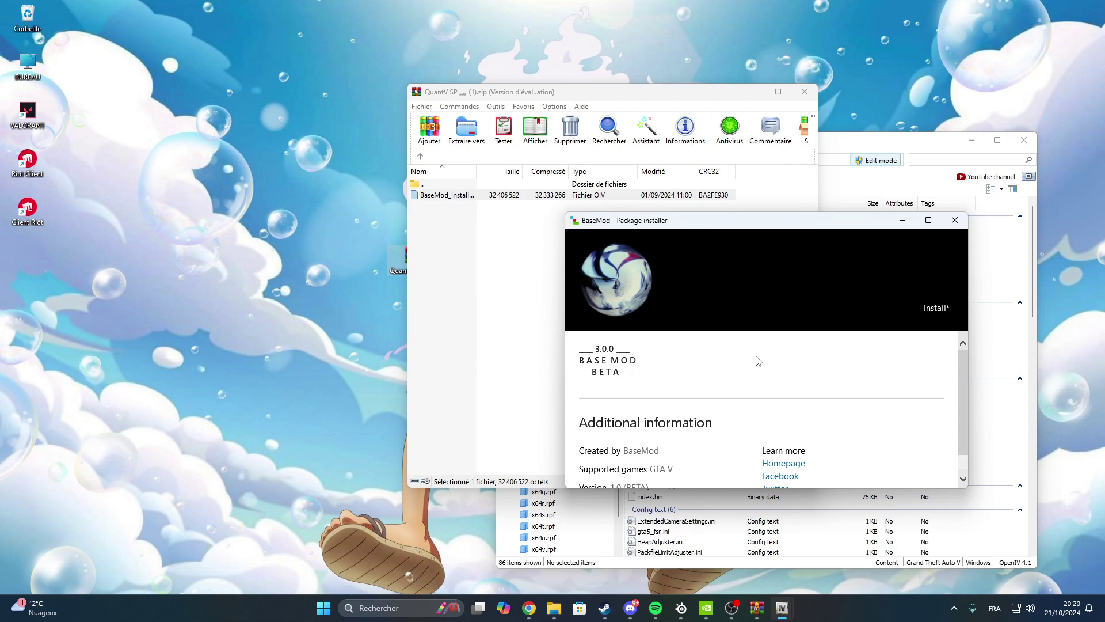
Install the BaseMod package into the "mods" folder, confirming the installation, and close its package installer
scroll(754, 360, up, 1)
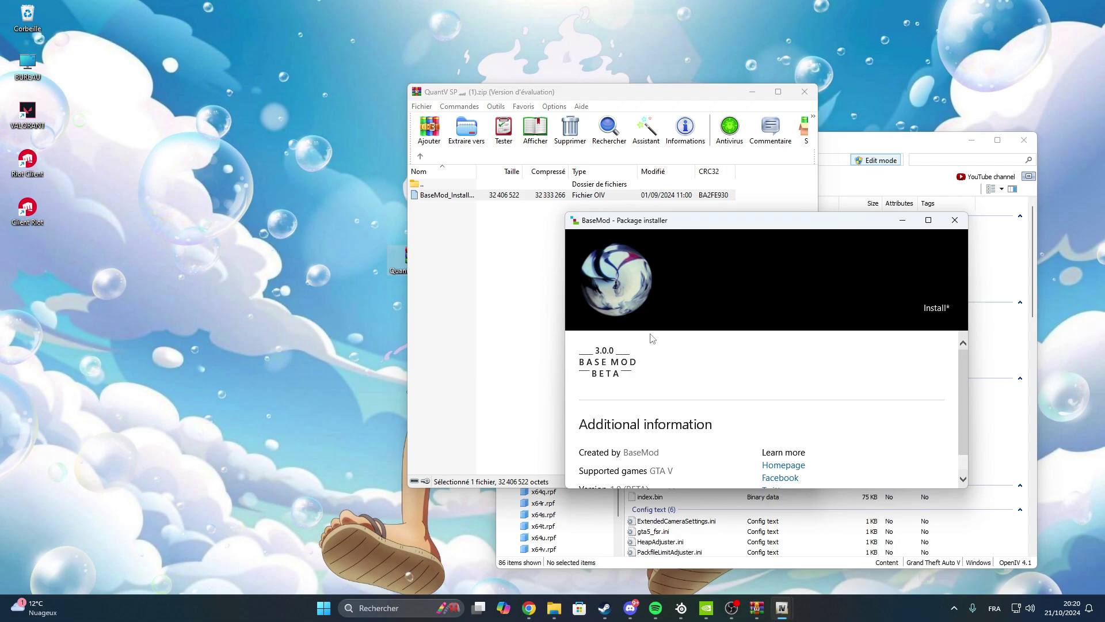
click(936, 309)
click(668, 332)
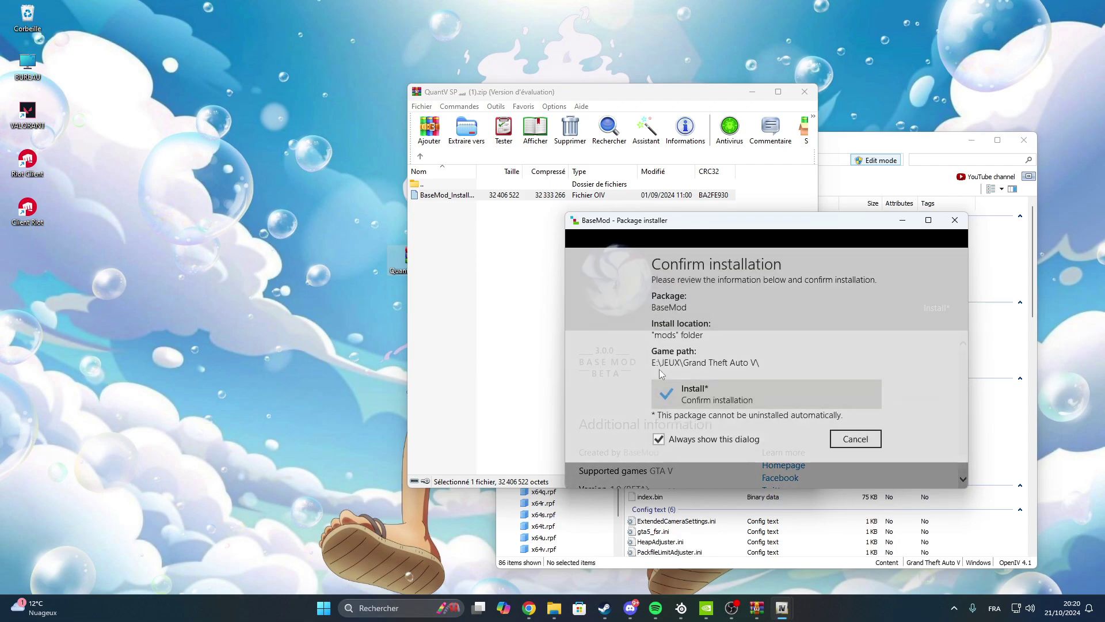
click(665, 383)
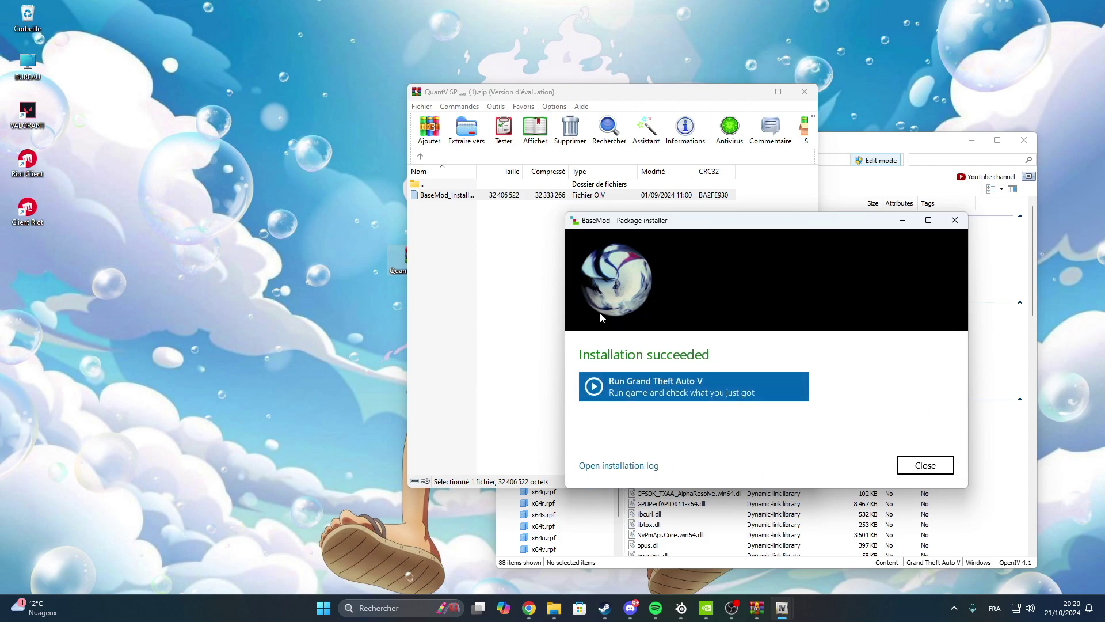
click(923, 468)
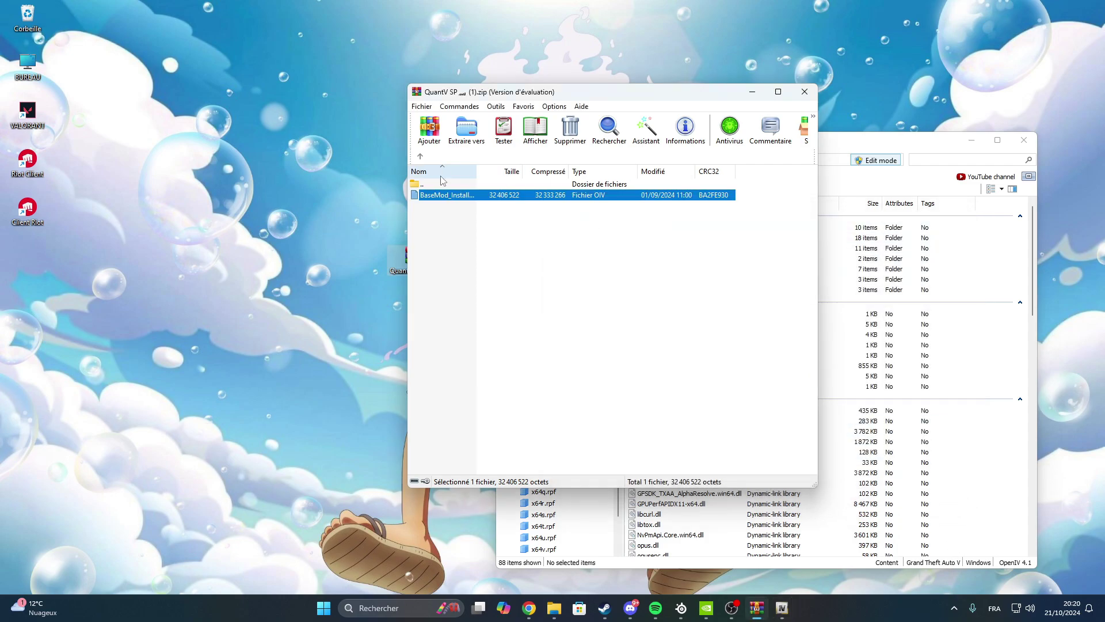
Open the archive's Part2 folder and load QuantV_Install.oiv into OpenIV's package installer
double_click(424, 184)
double_click(426, 205)
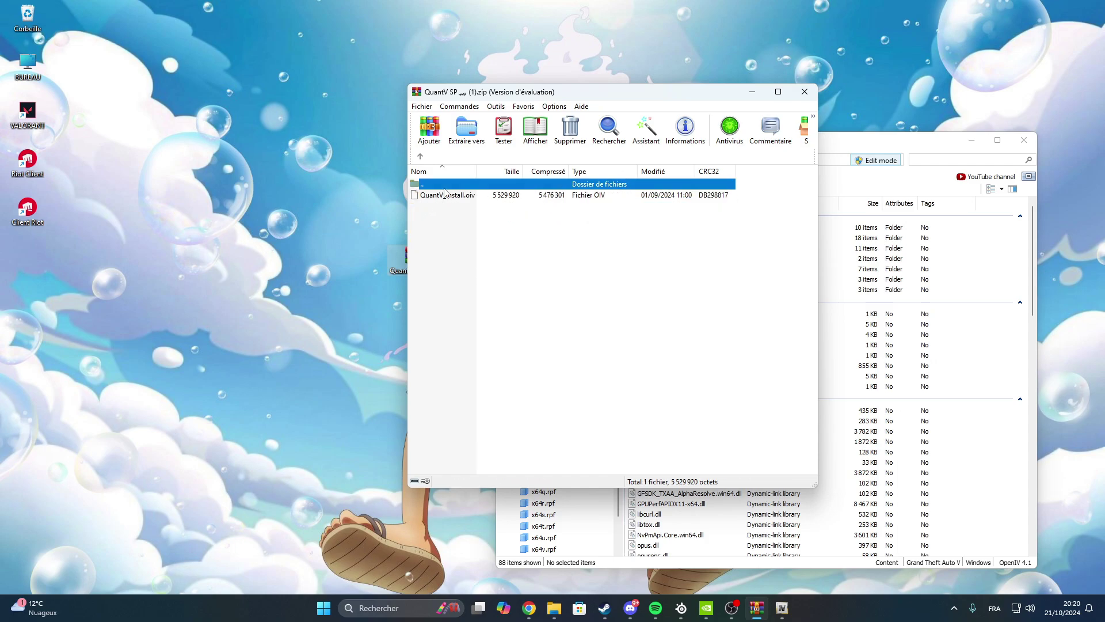
click(444, 194)
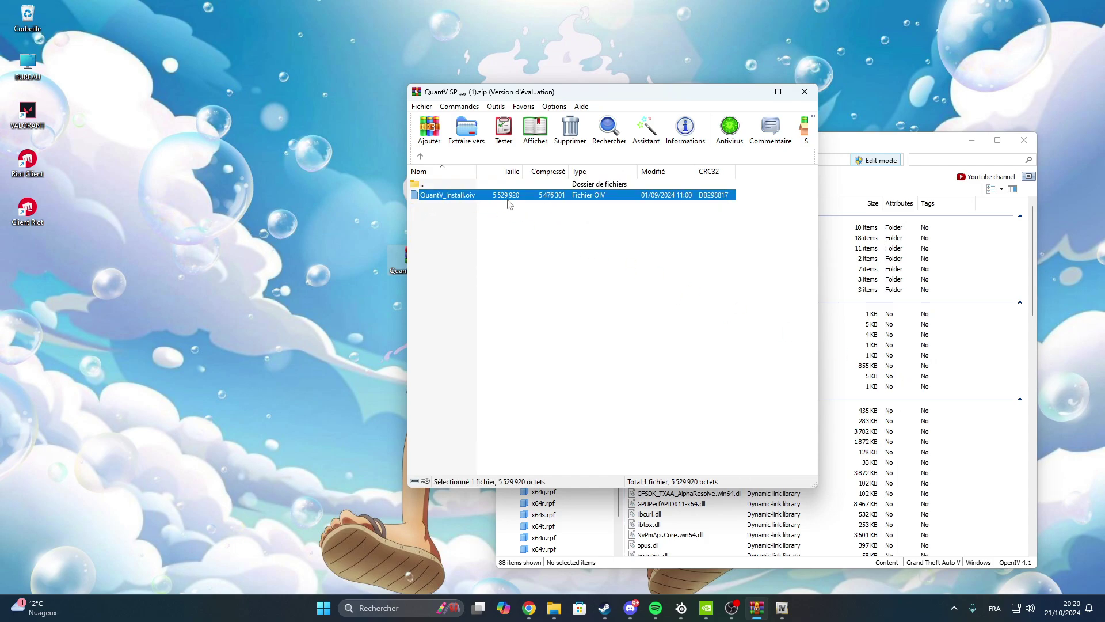
click(921, 354)
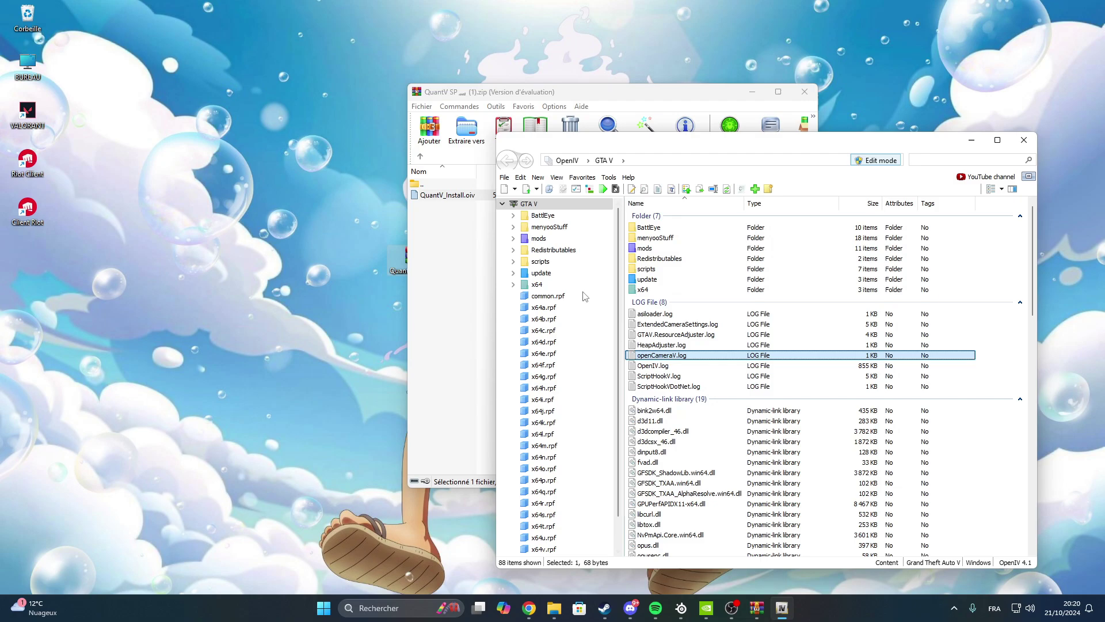
double_click(462, 195)
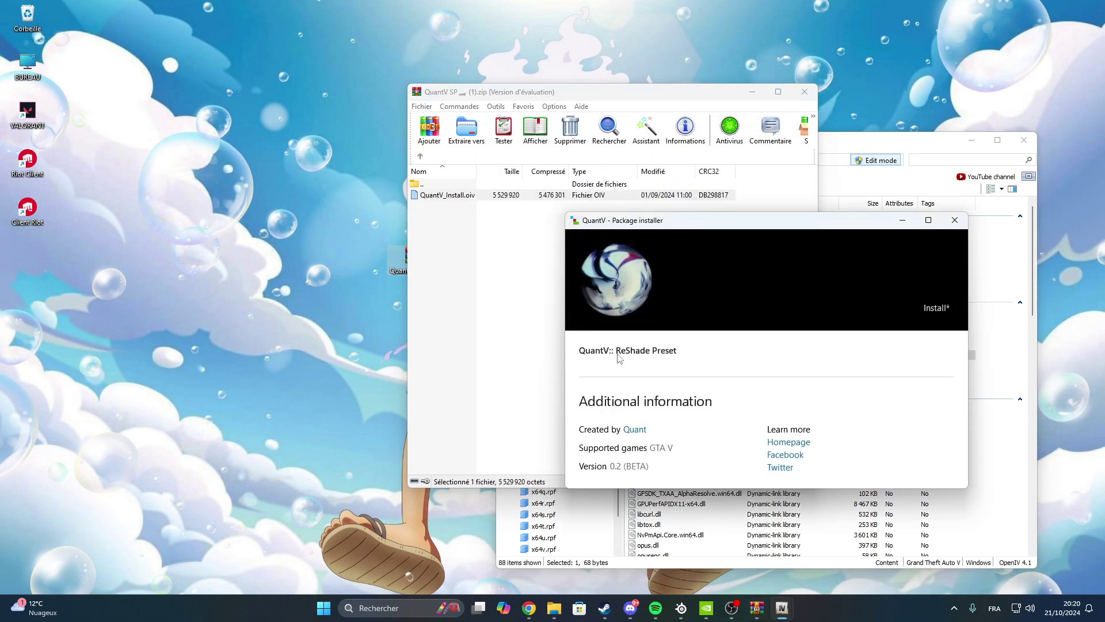
Install the QuantV package into the "mods" folder, then close its package installer and OpenIV
click(947, 311)
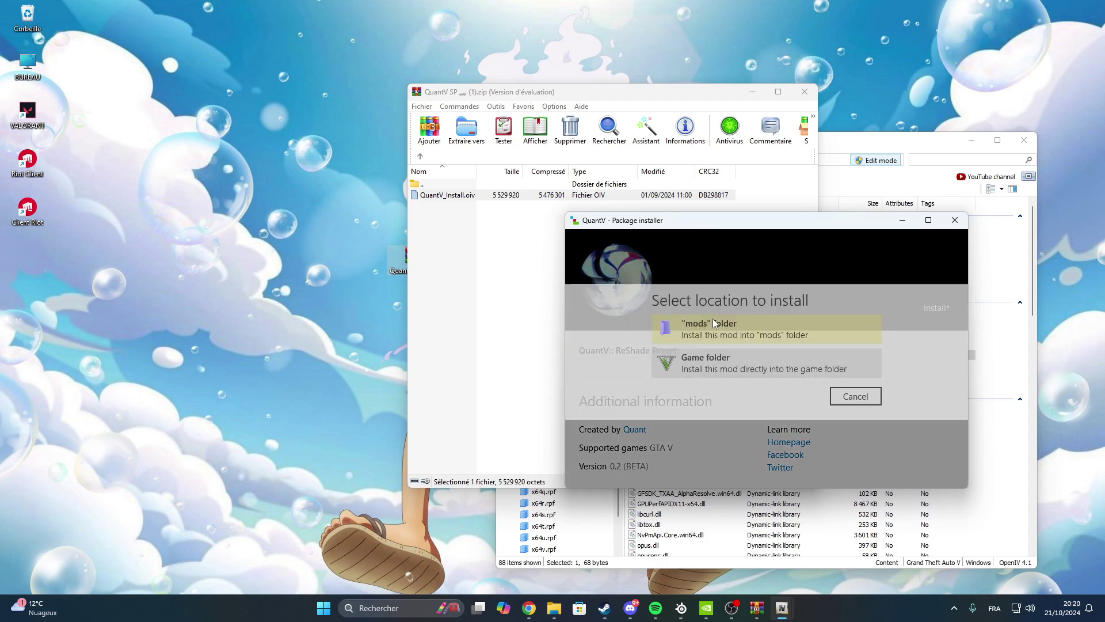
click(713, 322)
click(685, 388)
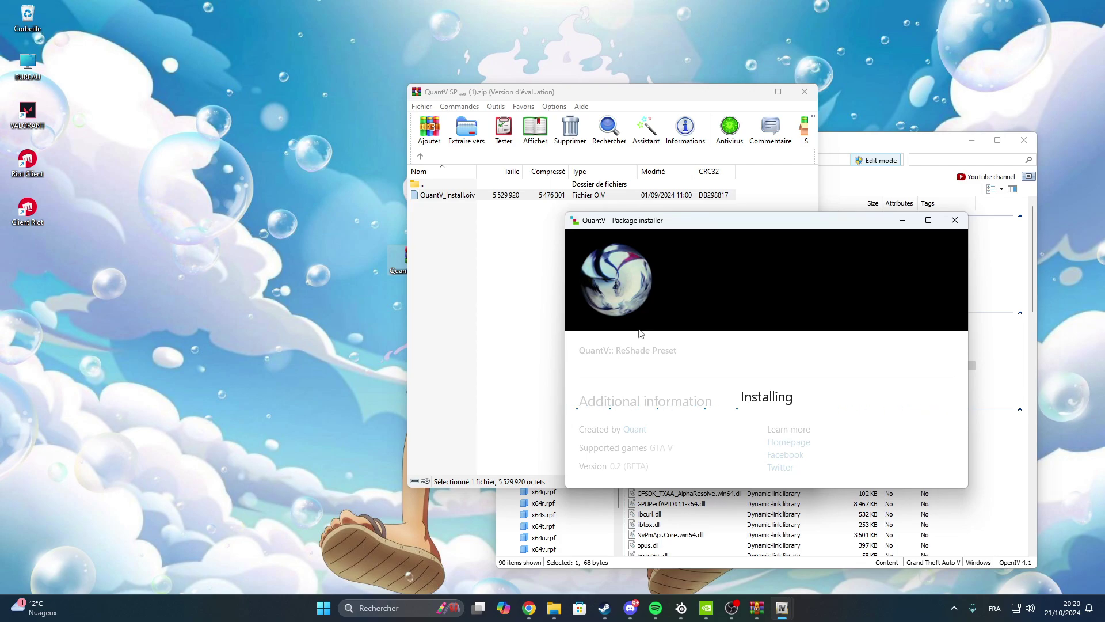
click(730, 608)
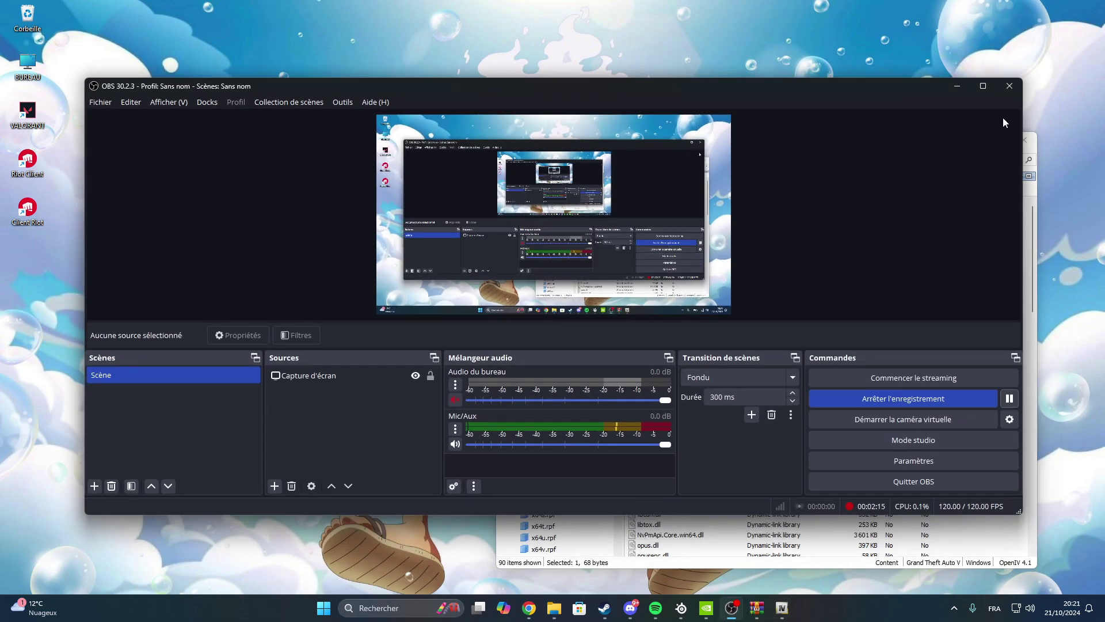
click(965, 87)
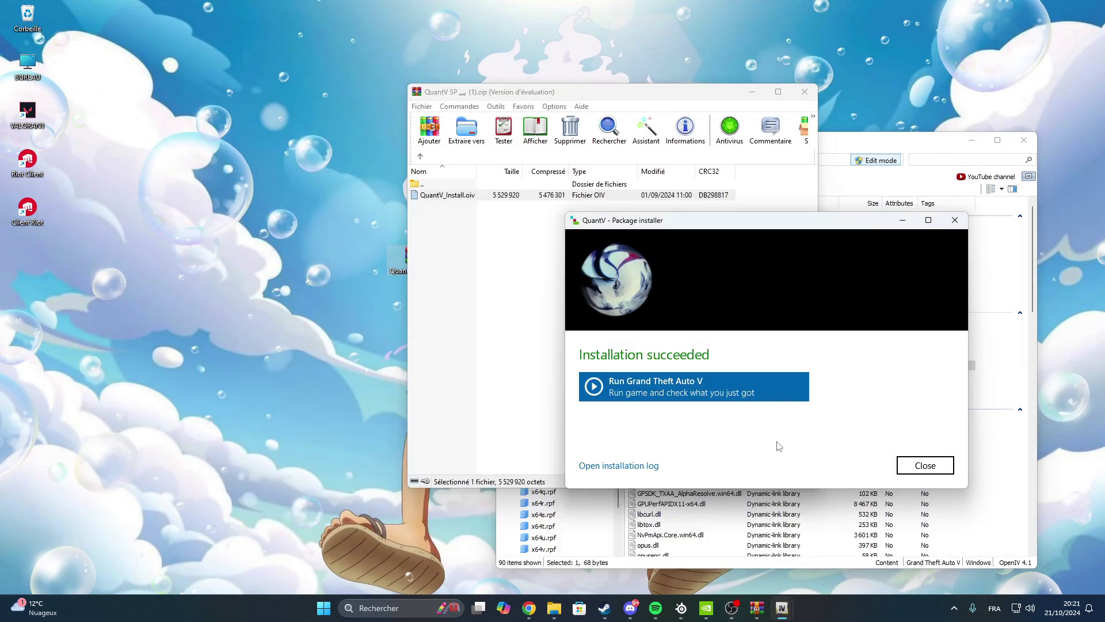
click(923, 465)
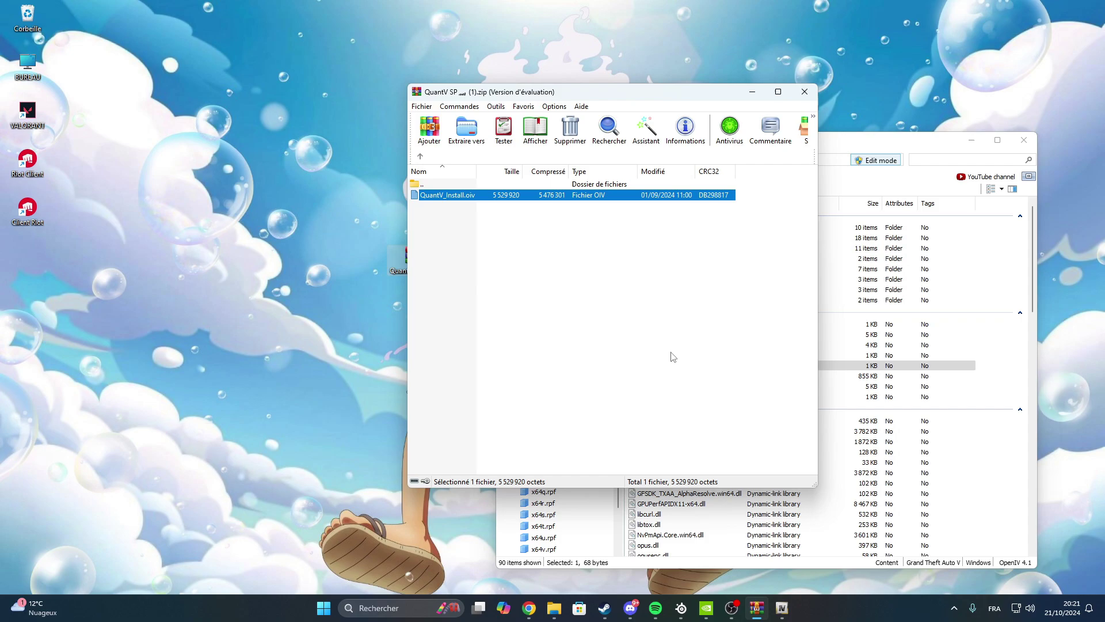
click(1023, 141)
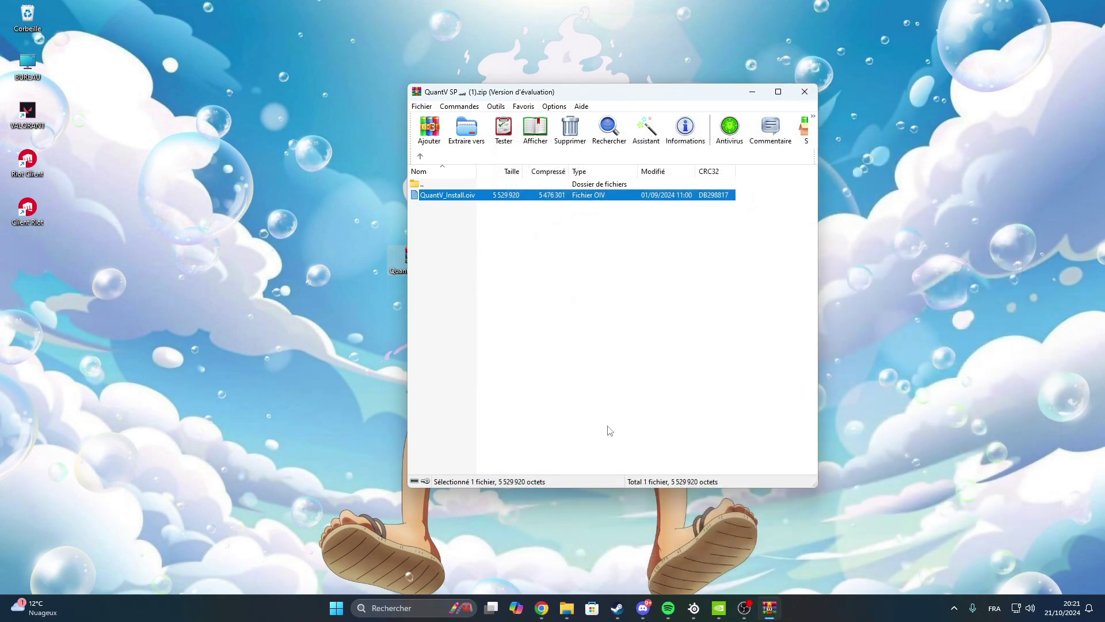
Open the visual presets folder inside the archive's QV_Optionals folder and keep the archive in a smaller window
double_click(425, 186)
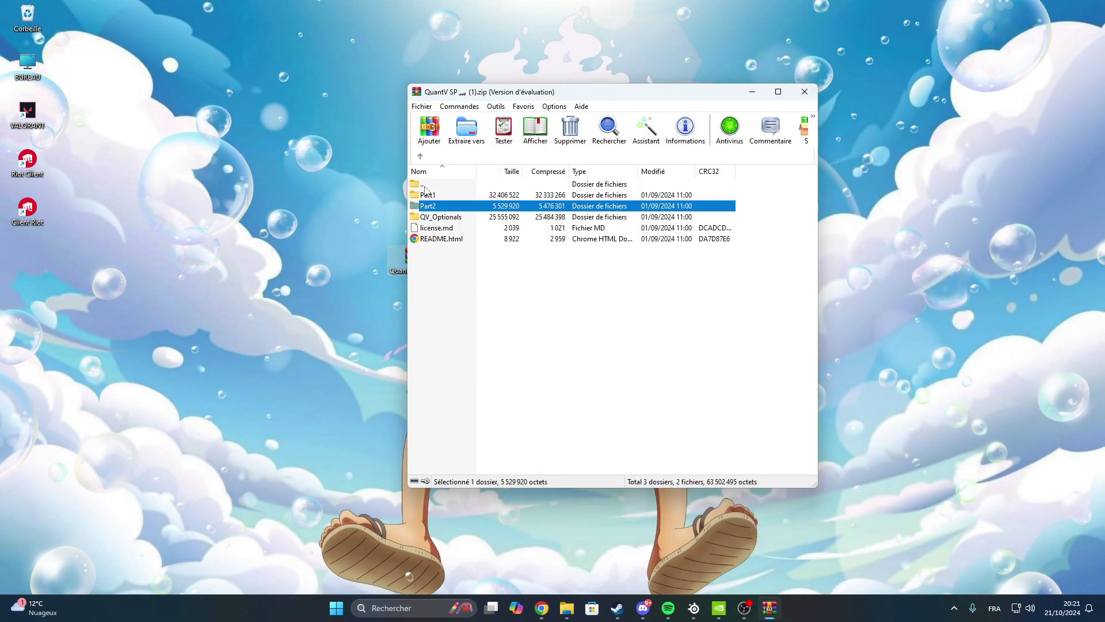
double_click(435, 216)
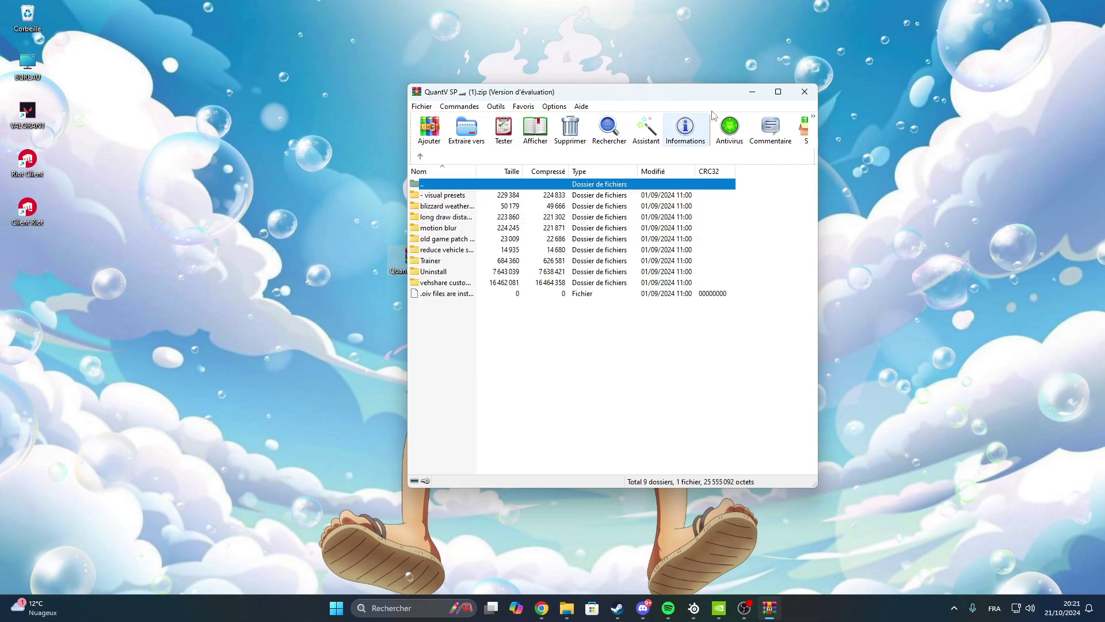
click(778, 92)
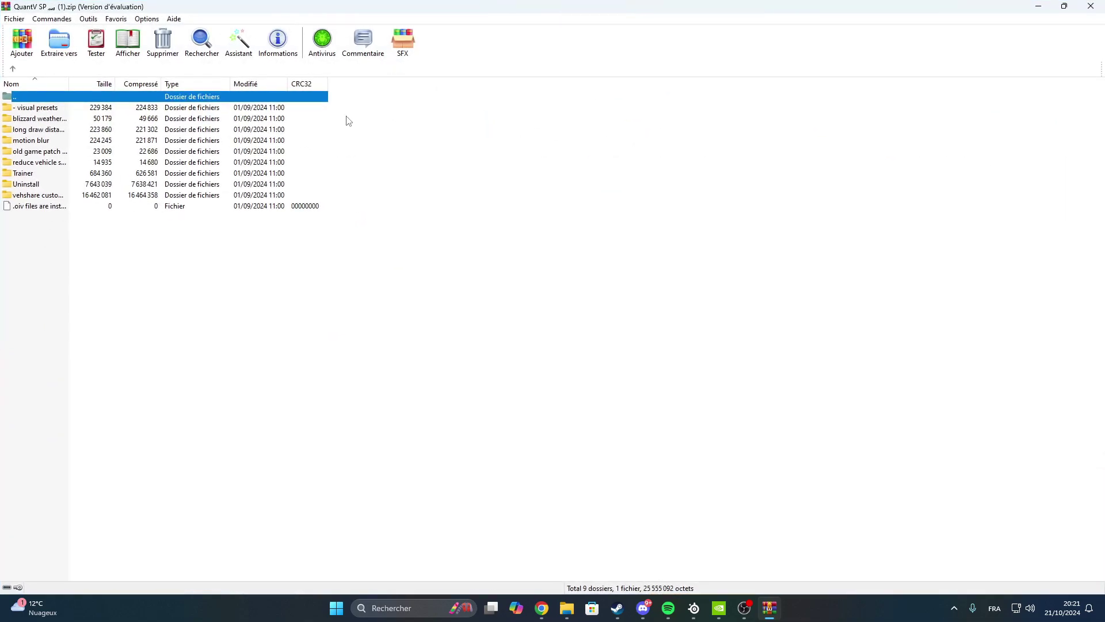
double_click(33, 108)
drag(118, 6, 500, 102)
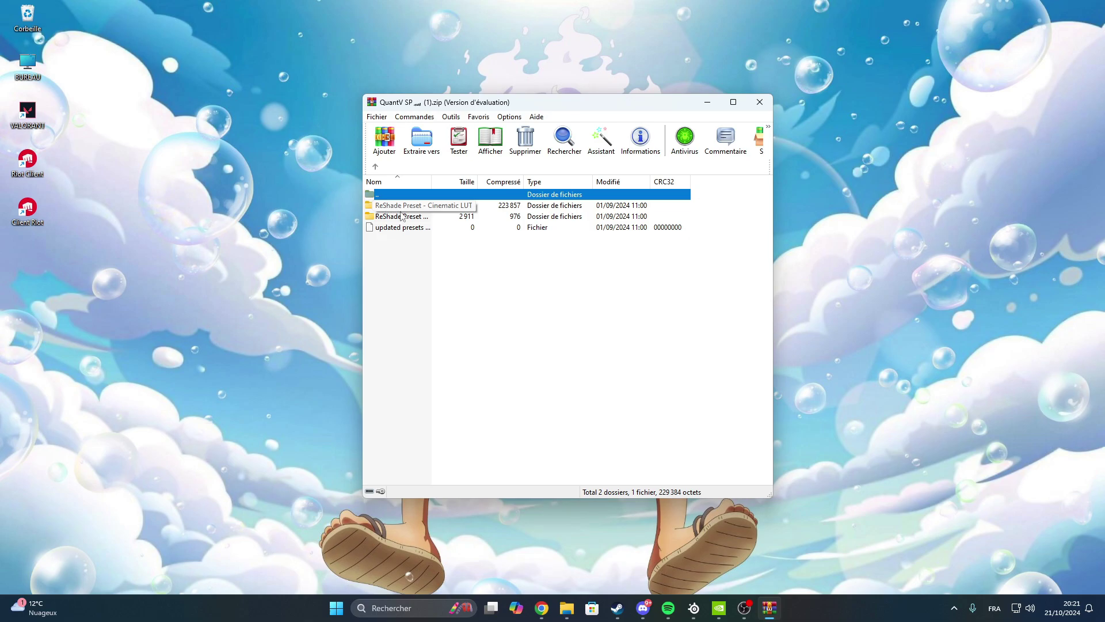
Examine the Cinematic LUT and vivid ReShade preset folders, and return to the QV_Optionals folder
click(402, 216)
double_click(416, 206)
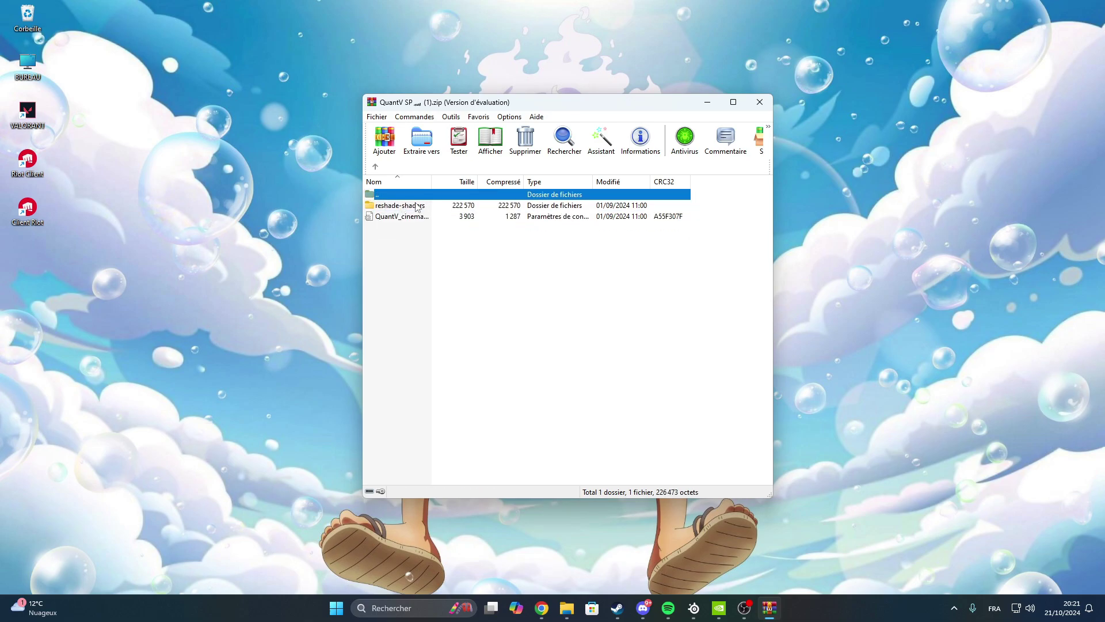
click(417, 206)
double_click(408, 194)
click(410, 217)
double_click(409, 216)
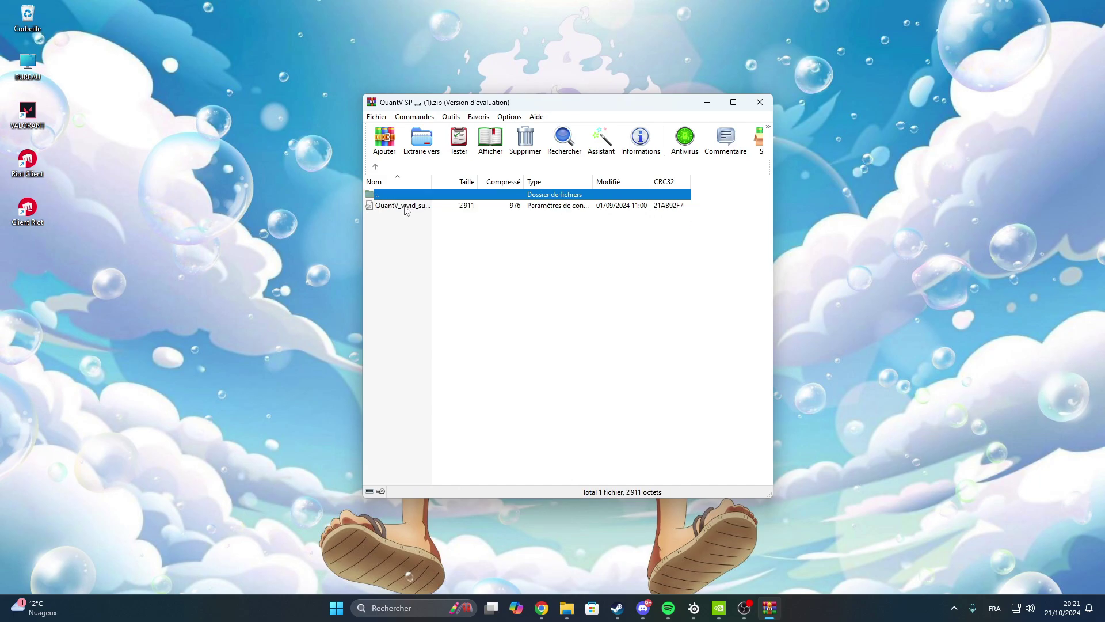
double_click(404, 195)
double_click(403, 205)
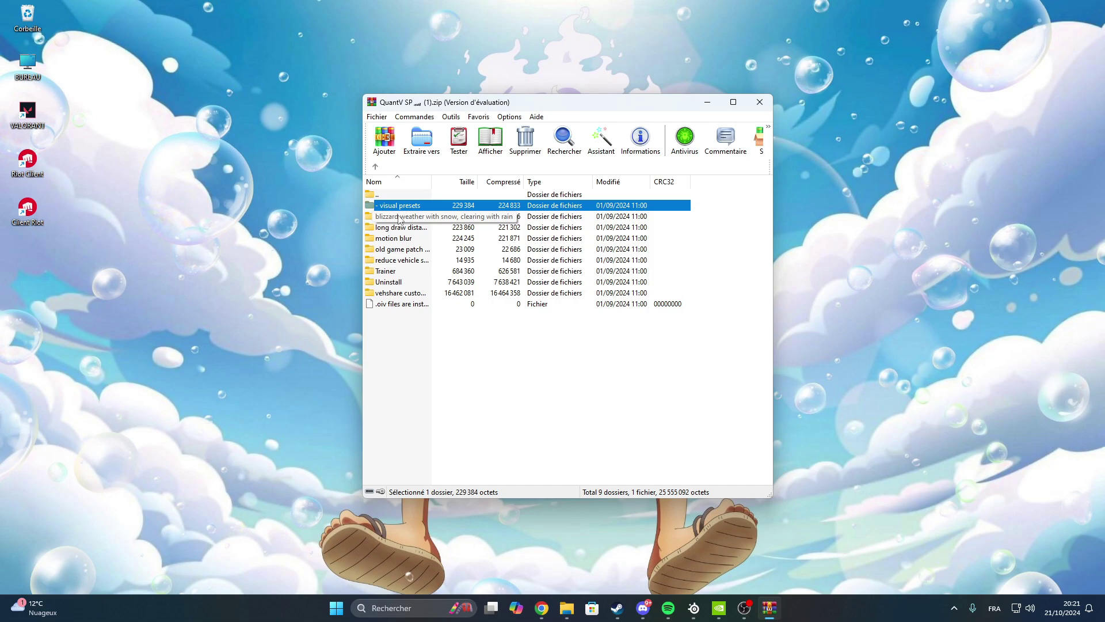
Examine the optional blizzard weather, long draw distance, motion blur and old game patch compatibility folders one by one
double_click(399, 217)
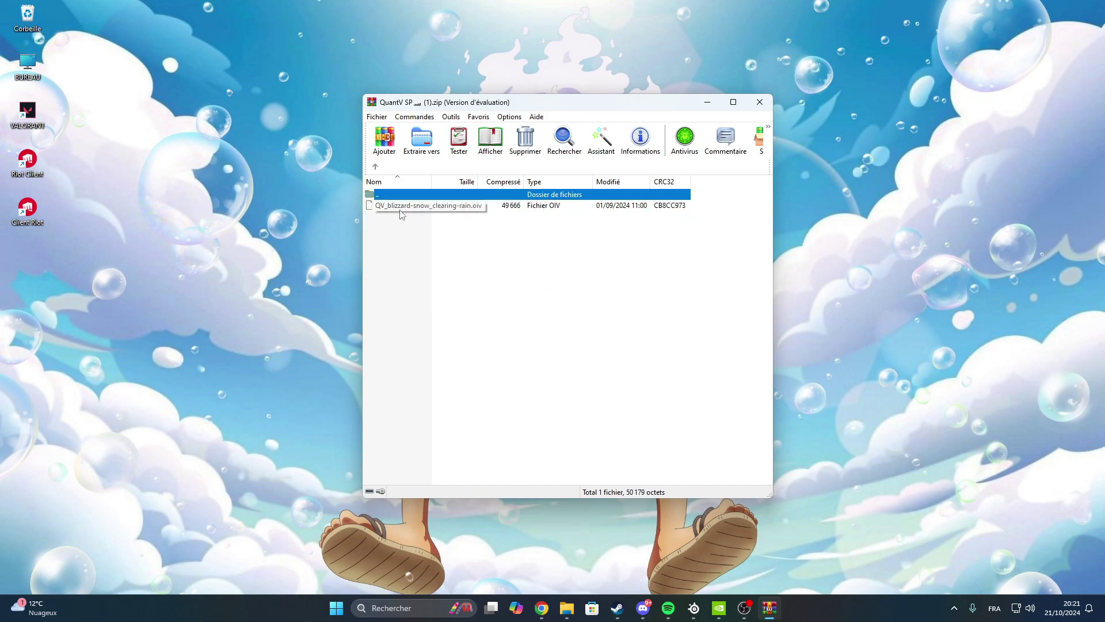
double_click(393, 196)
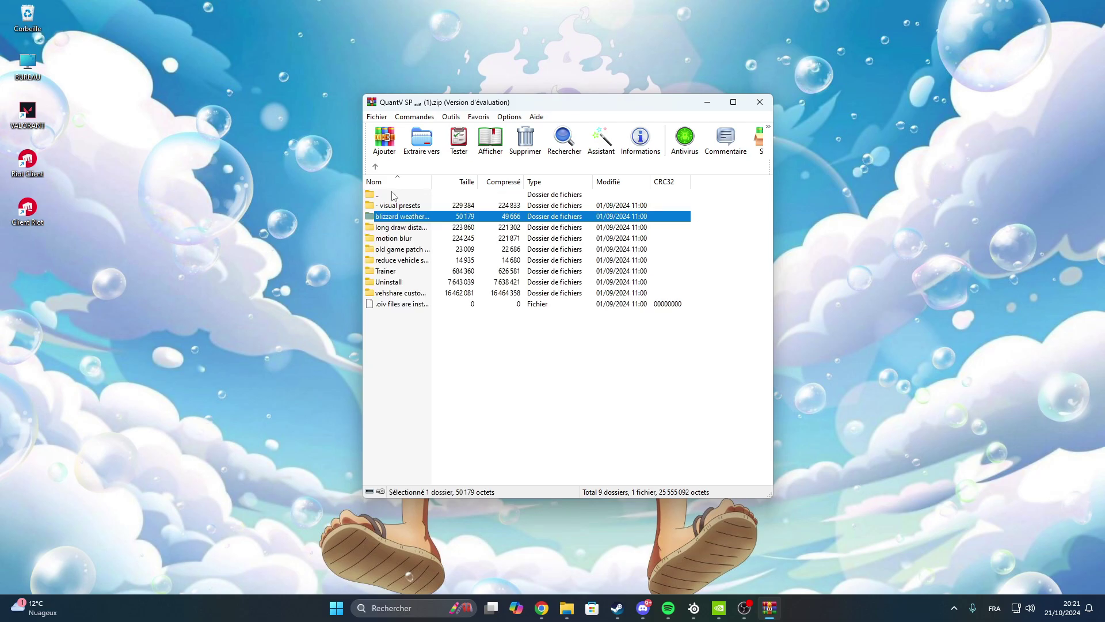
double_click(384, 228)
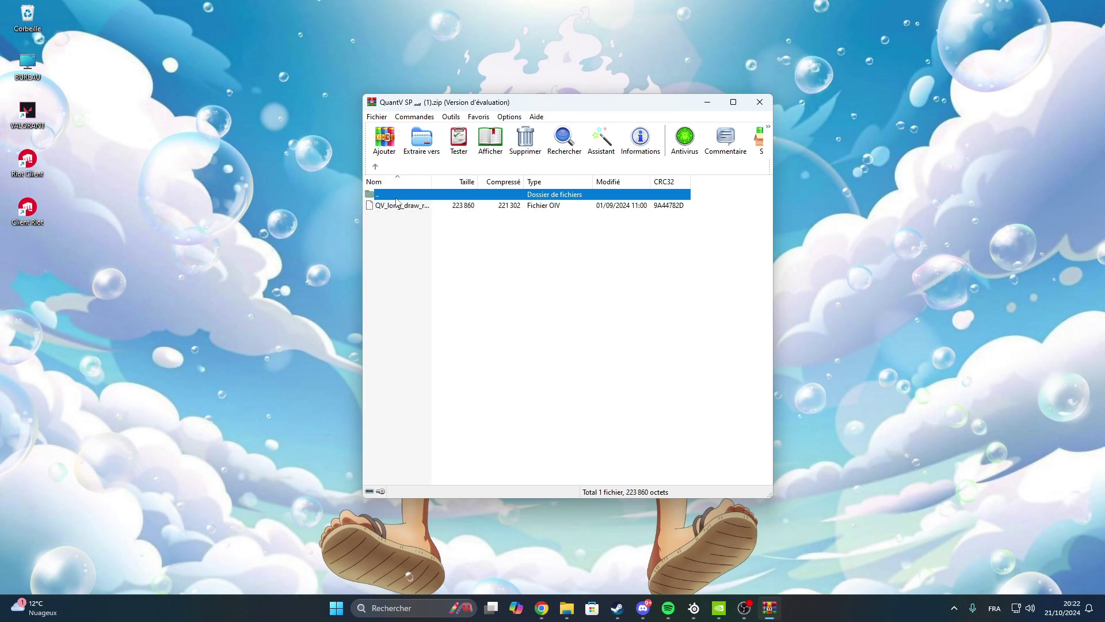
double_click(396, 201)
double_click(391, 242)
double_click(389, 197)
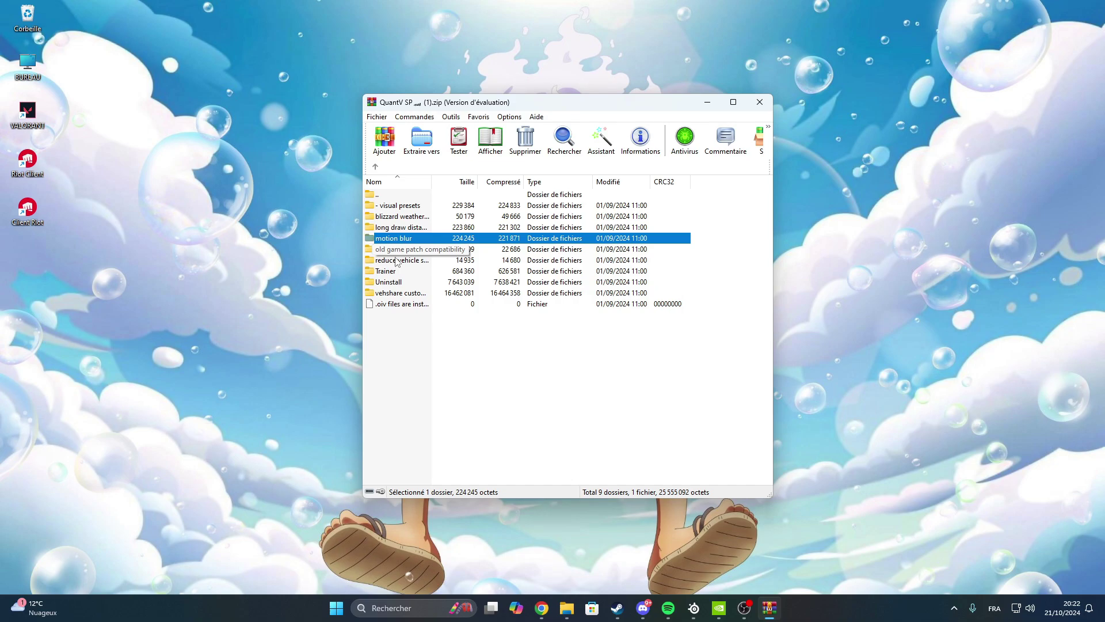
double_click(392, 249)
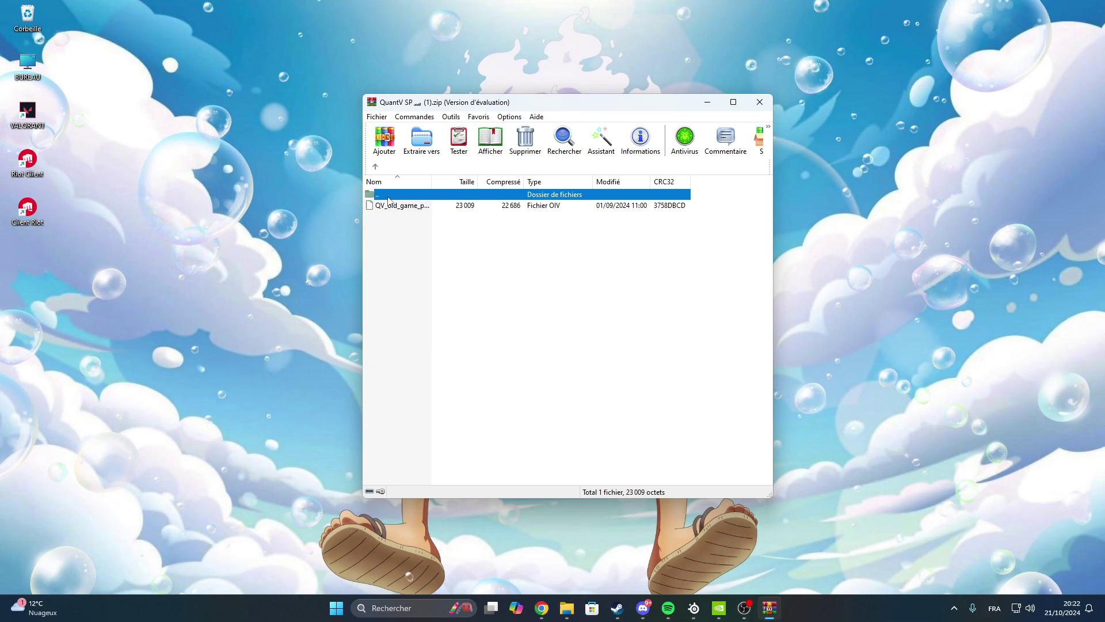
double_click(388, 198)
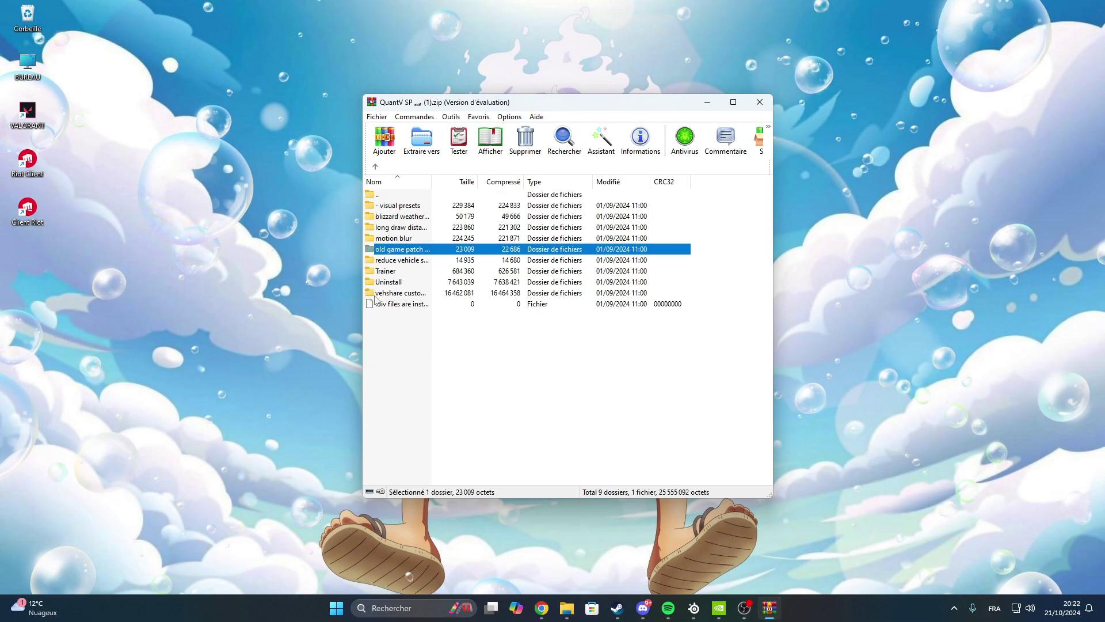
Examine the optional vehicle skidmark folder and the Trainer folder with its ScriptHookV requirement
click(388, 260)
double_click(388, 260)
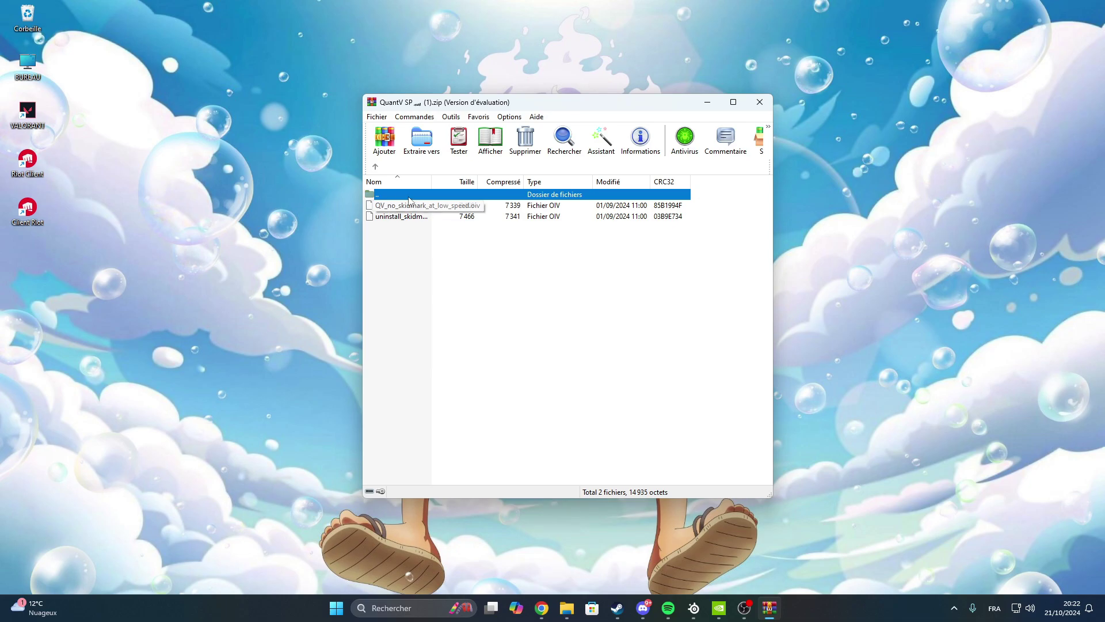
double_click(403, 195)
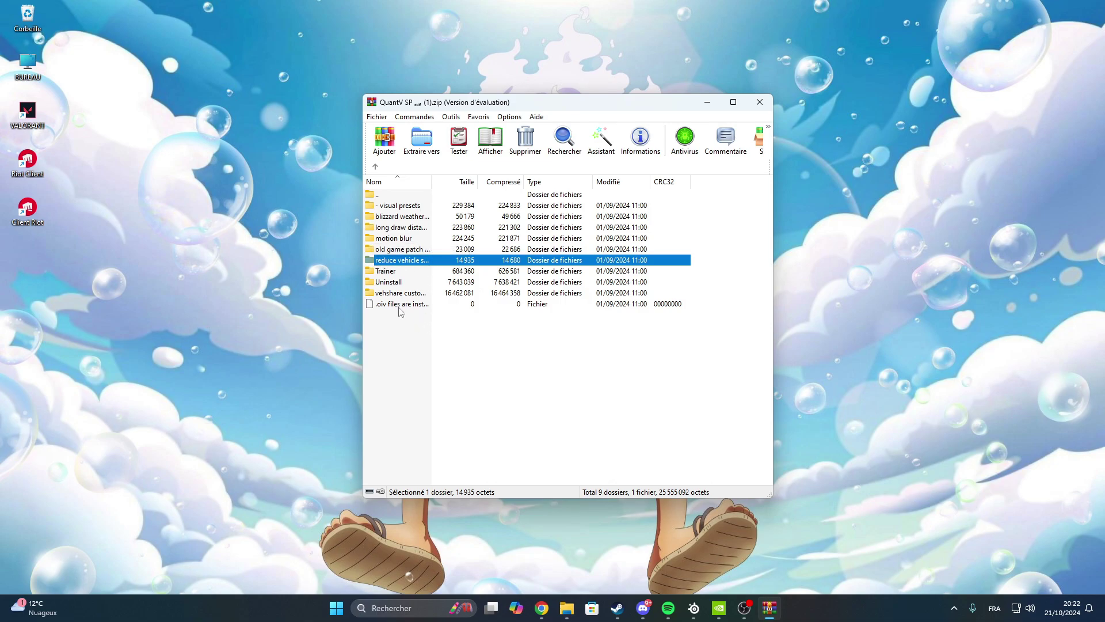
double_click(382, 272)
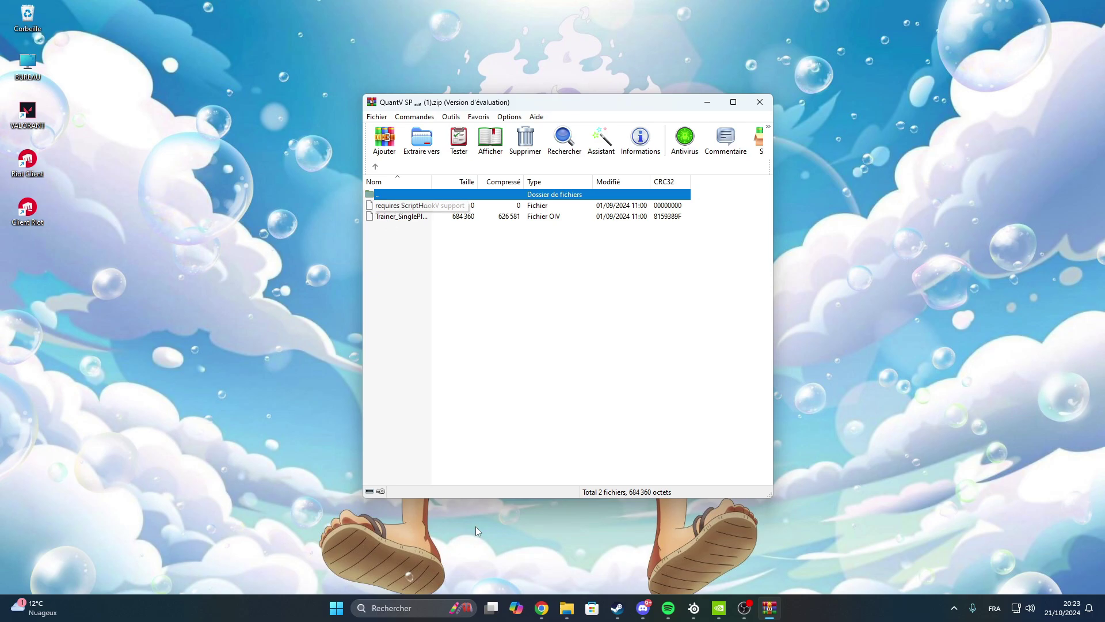
Switch to Chrome, search Google for "script hook v" and open the Script Hook V page on dev-c.com
click(541, 607)
click(525, 29)
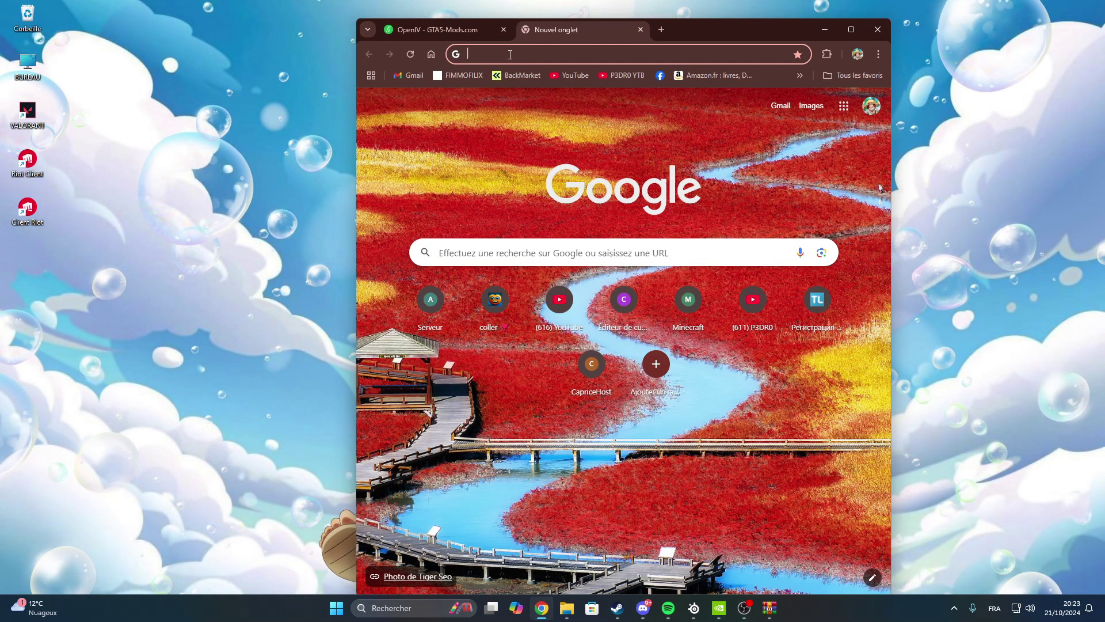
text(script hook)
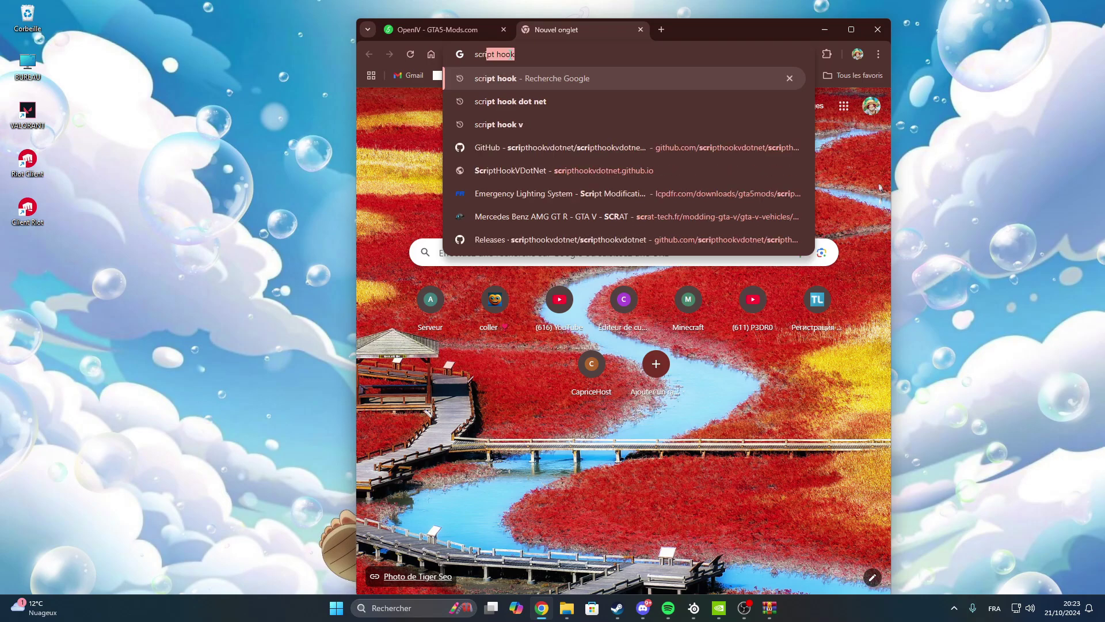
key(Down)
key(Down)
key(Return)
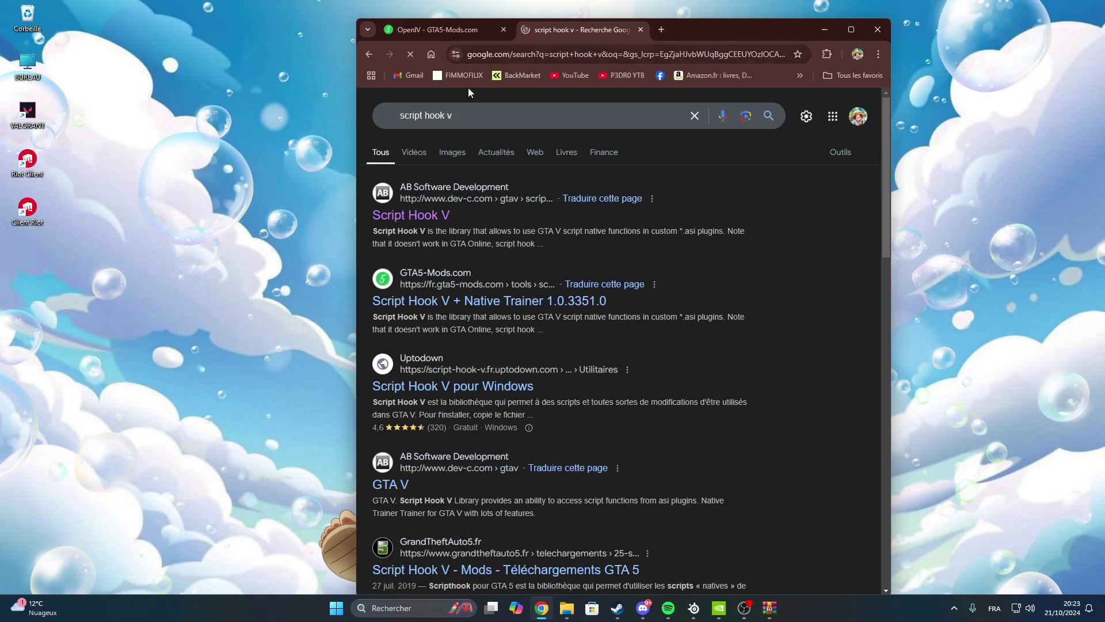
scroll(437, 150, down, 1)
click(423, 164)
Download the standard Script Hook V v1.0.3351.0 archive from its page
scroll(486, 413, down, 1)
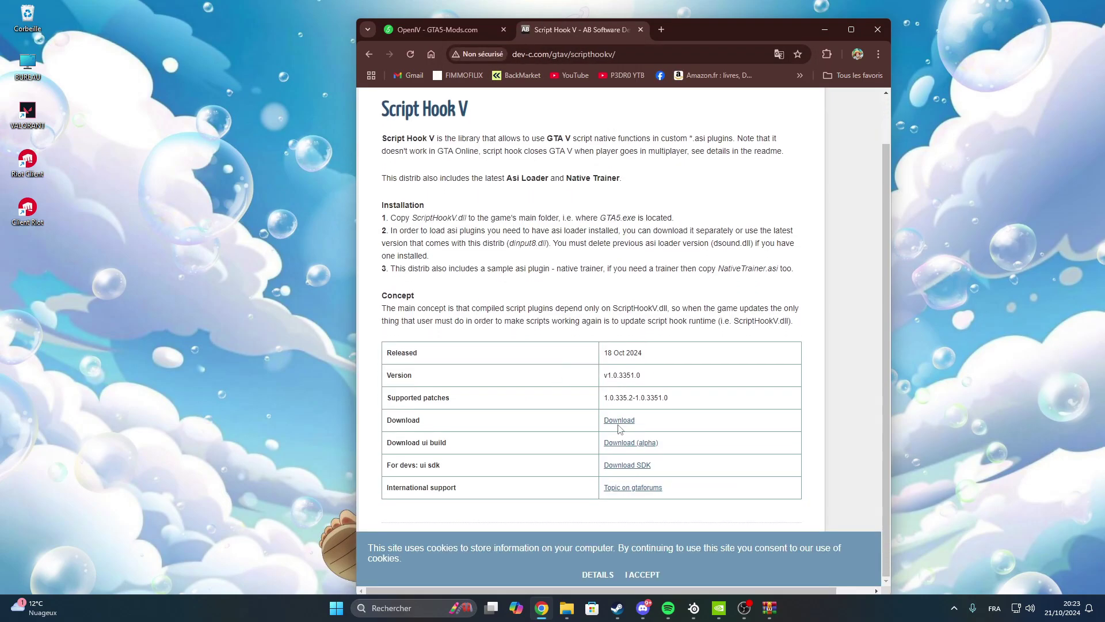
click(607, 420)
click(794, 307)
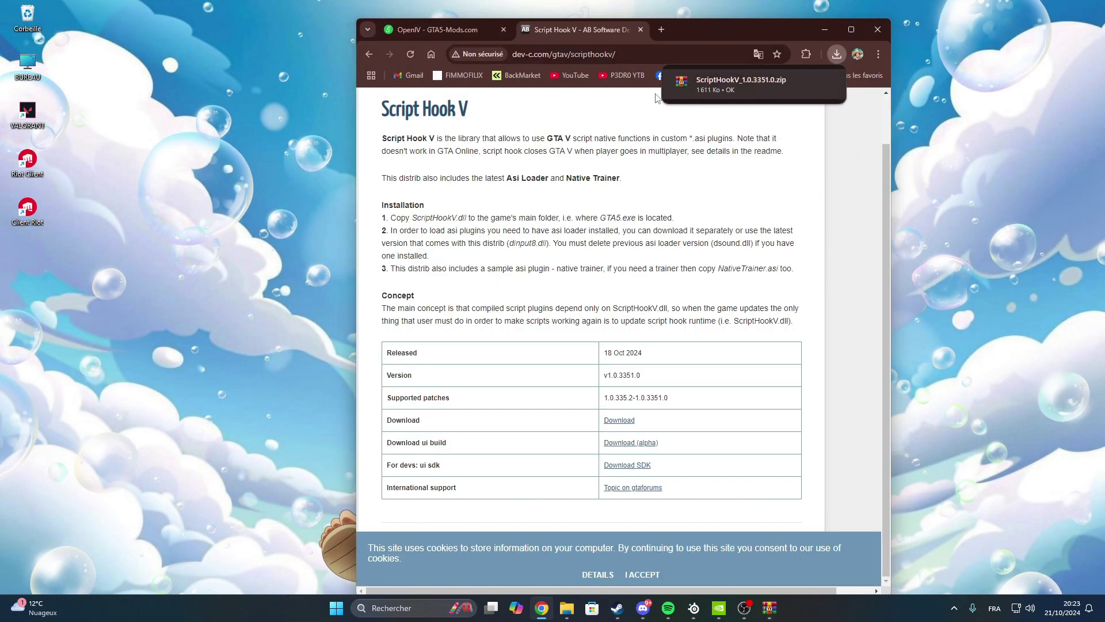
Open the downloaded ScriptHookV_1.0.3351.0.zip archive and select the dinput8.dll and ScriptHookV.dll files
click(706, 89)
double_click(81, 165)
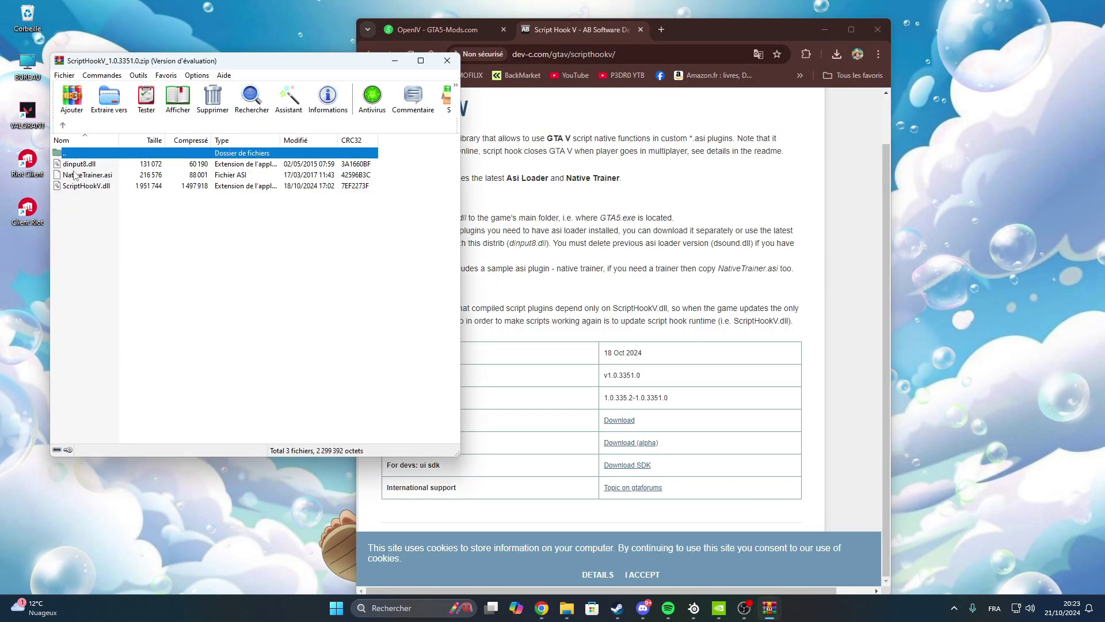
click(81, 186)
ctrl+click(81, 166)
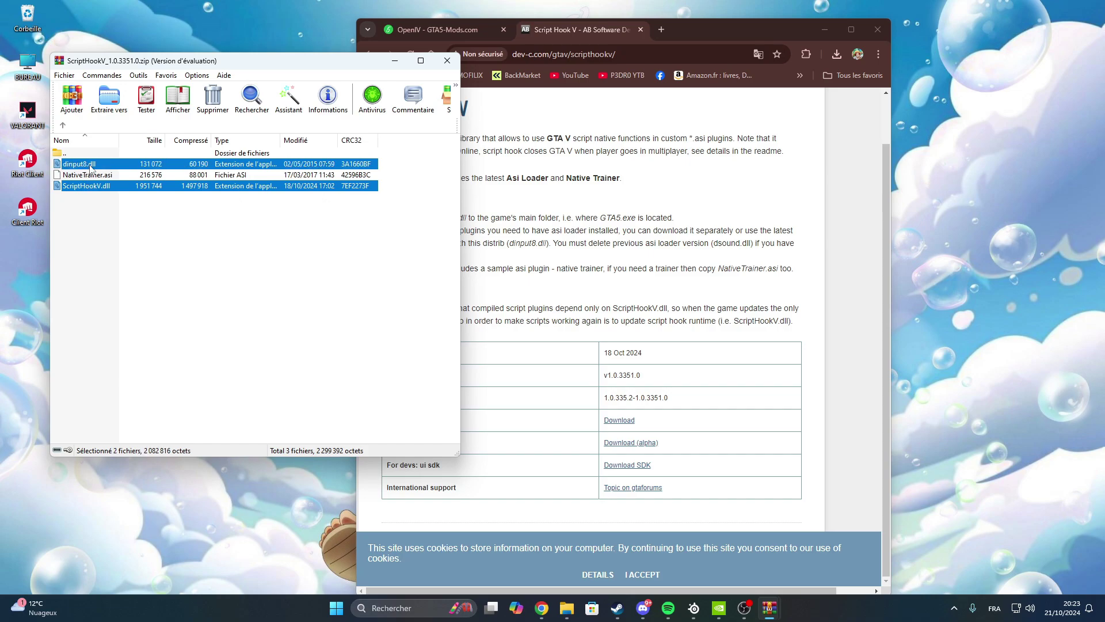
View the Grand Theft Auto V game folder in File Explorer, close it with the Script Hook V archive and return to the QuantV archive
click(563, 609)
click(400, 371)
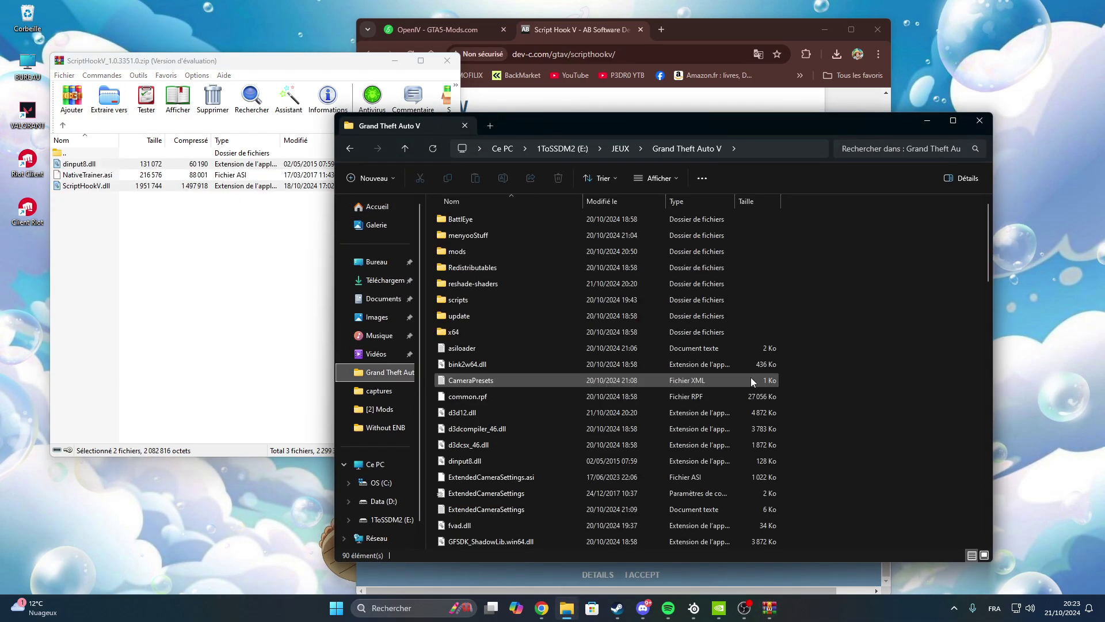
click(979, 121)
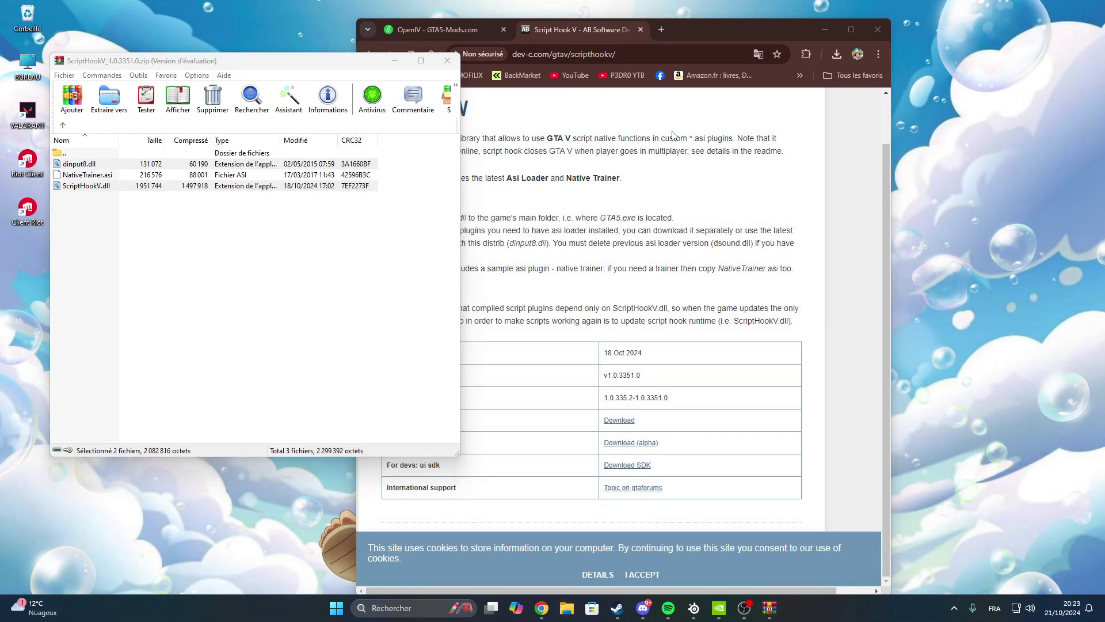
click(445, 61)
click(825, 29)
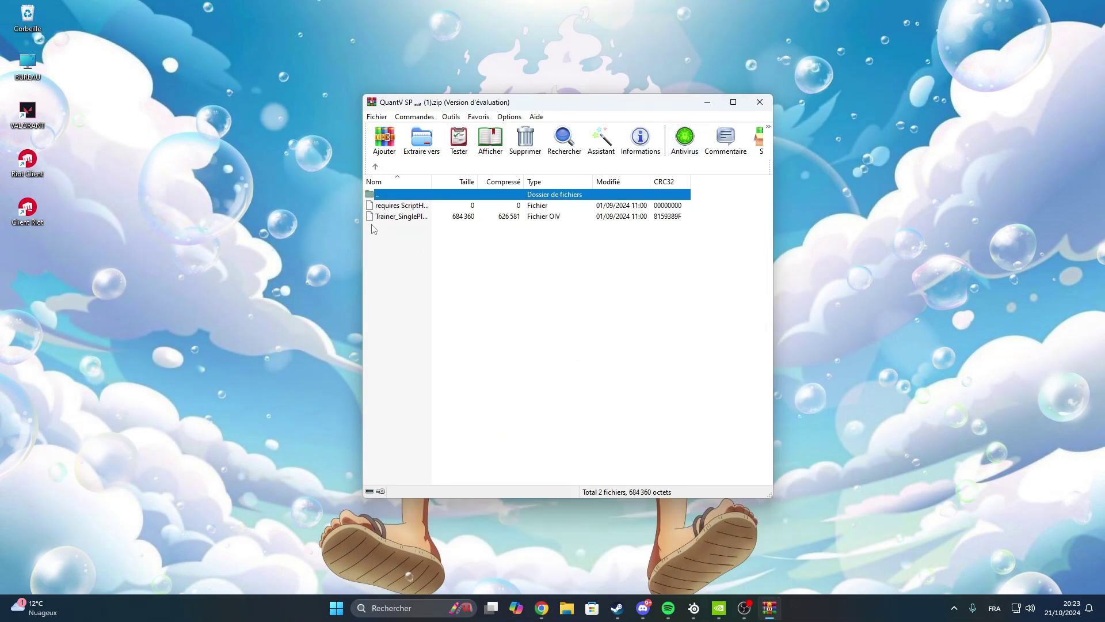
Examine the Trainer OIV package, the Uninstall folder and the custom vehshare folder with HQ tires and CA plates
click(394, 217)
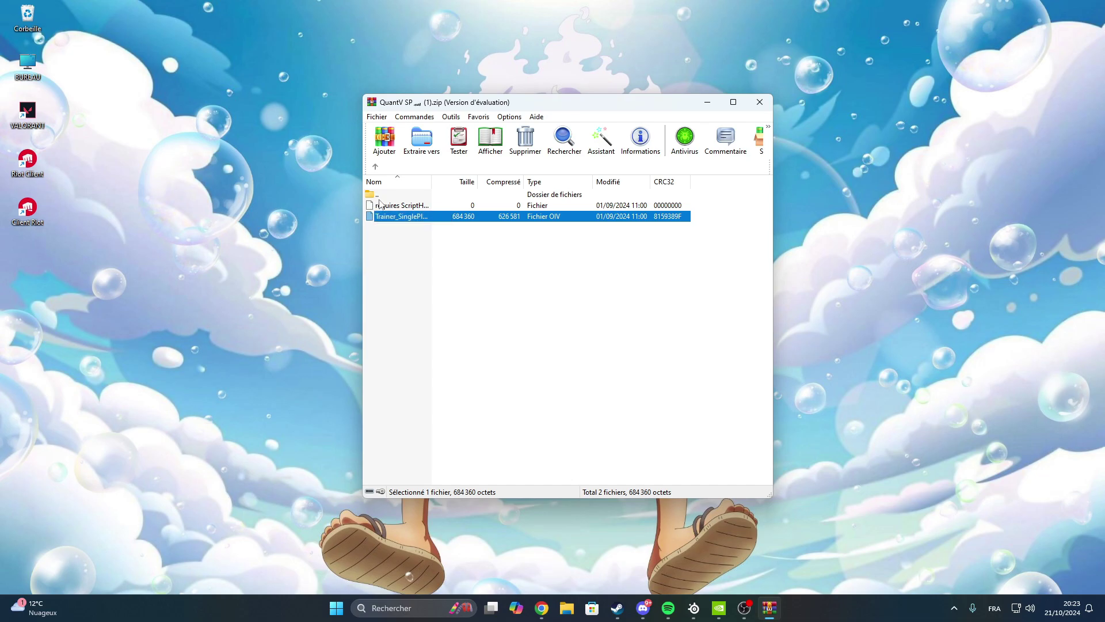
double_click(379, 196)
double_click(387, 287)
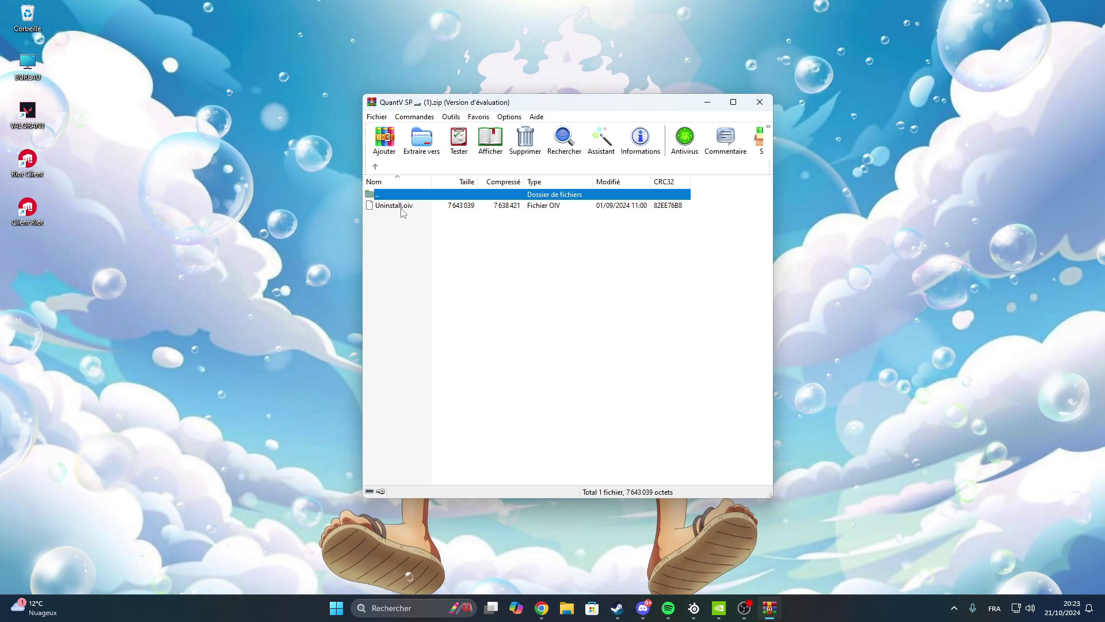
double_click(384, 196)
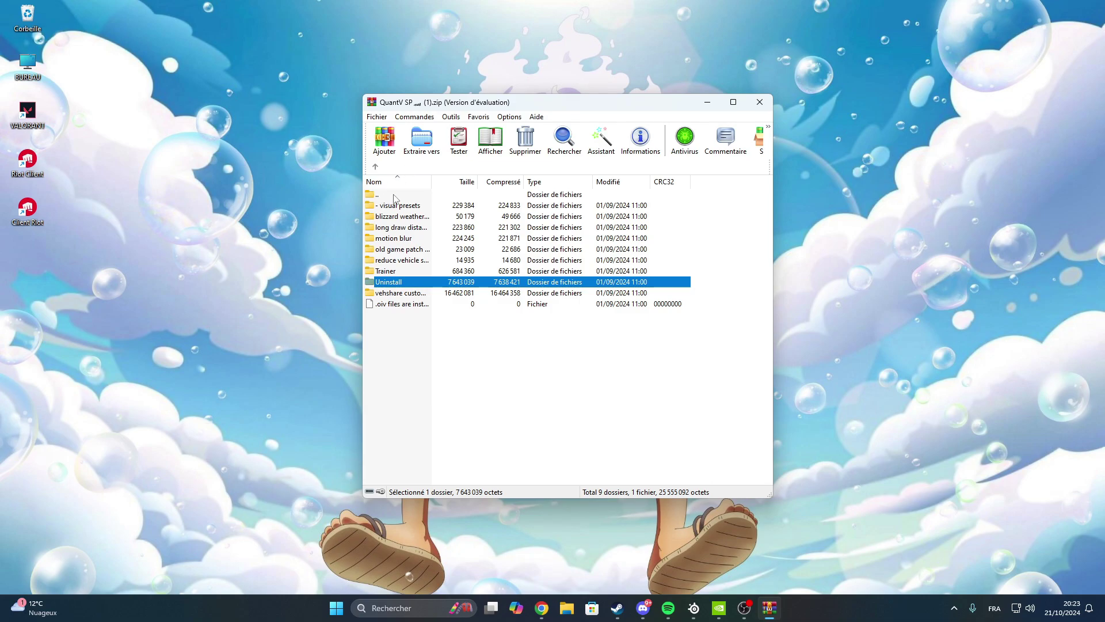
double_click(406, 295)
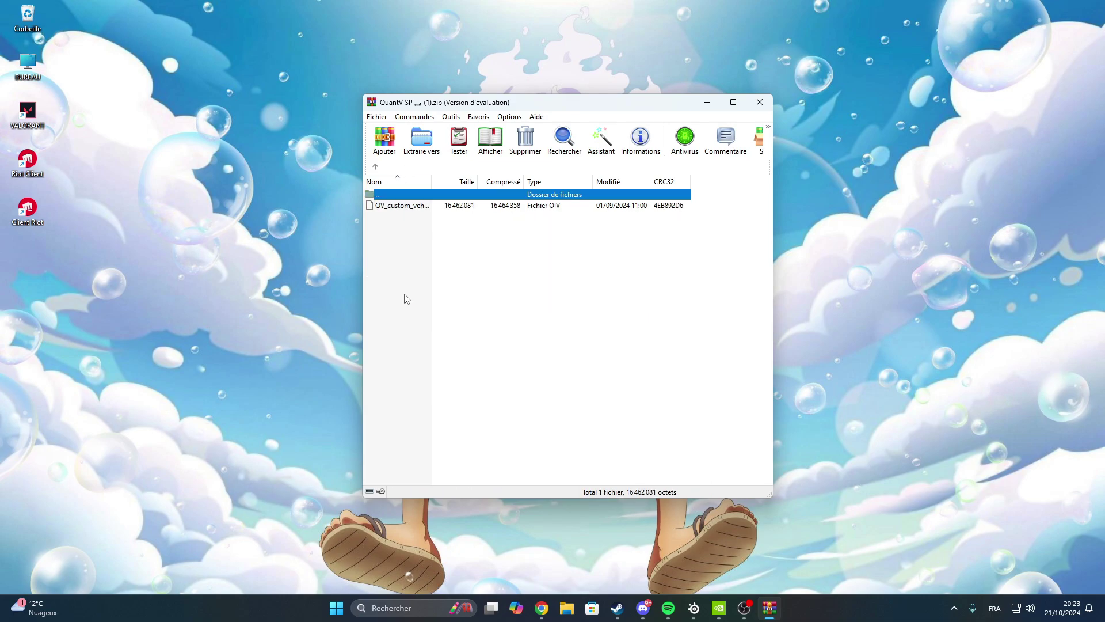
double_click(390, 196)
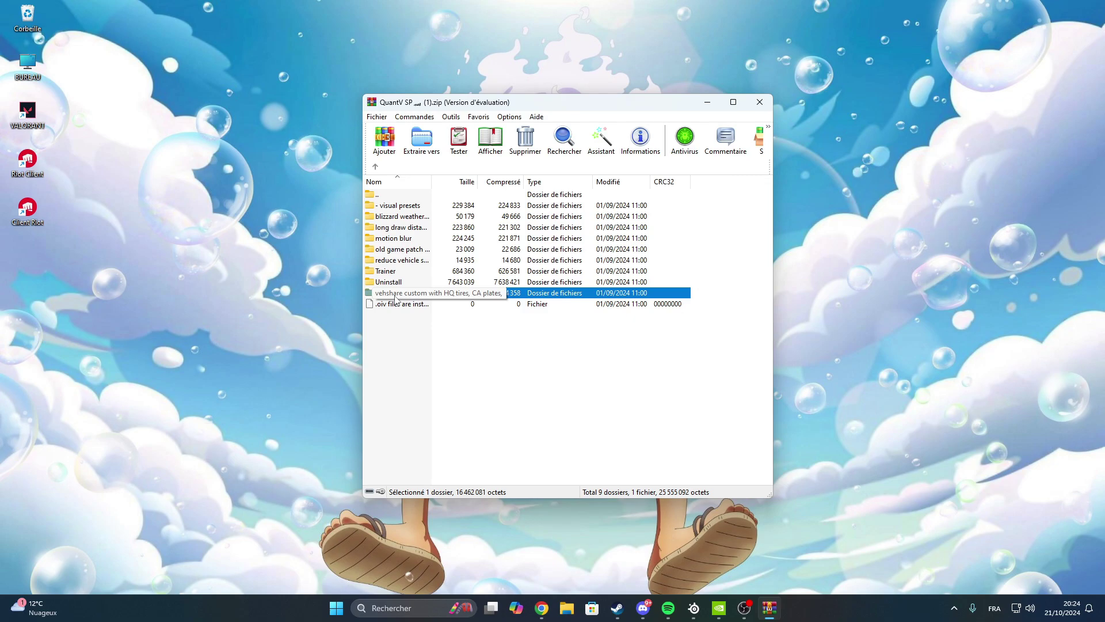
Open README.html from the QuantV archive's main folder, read its installation steps, trainer keycodes, requirements and clean-install advice, and close it
double_click(381, 196)
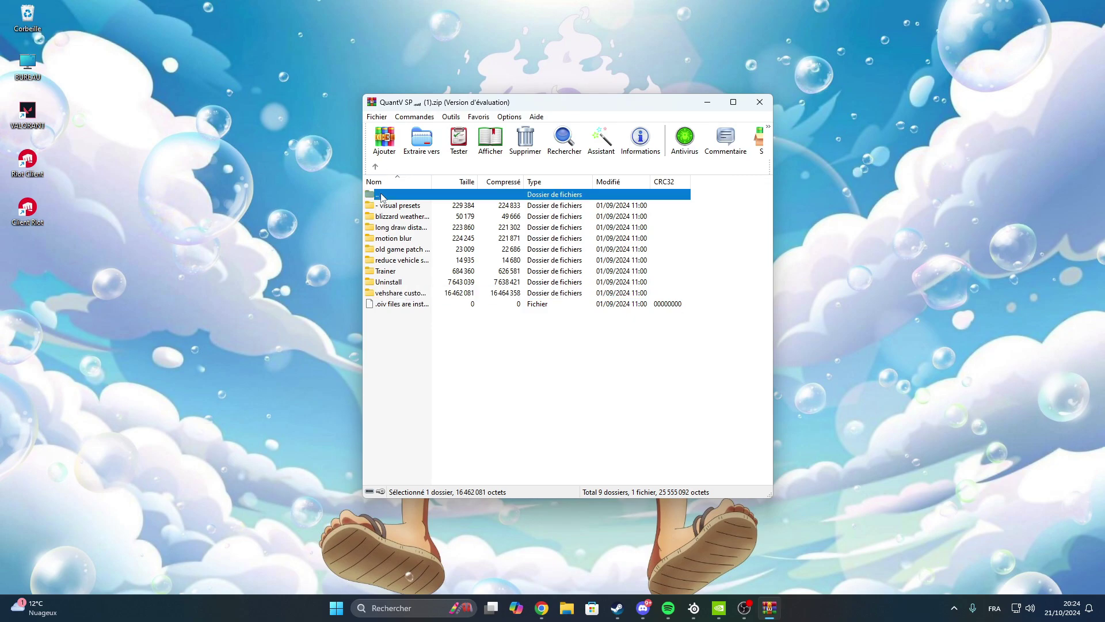
double_click(396, 249)
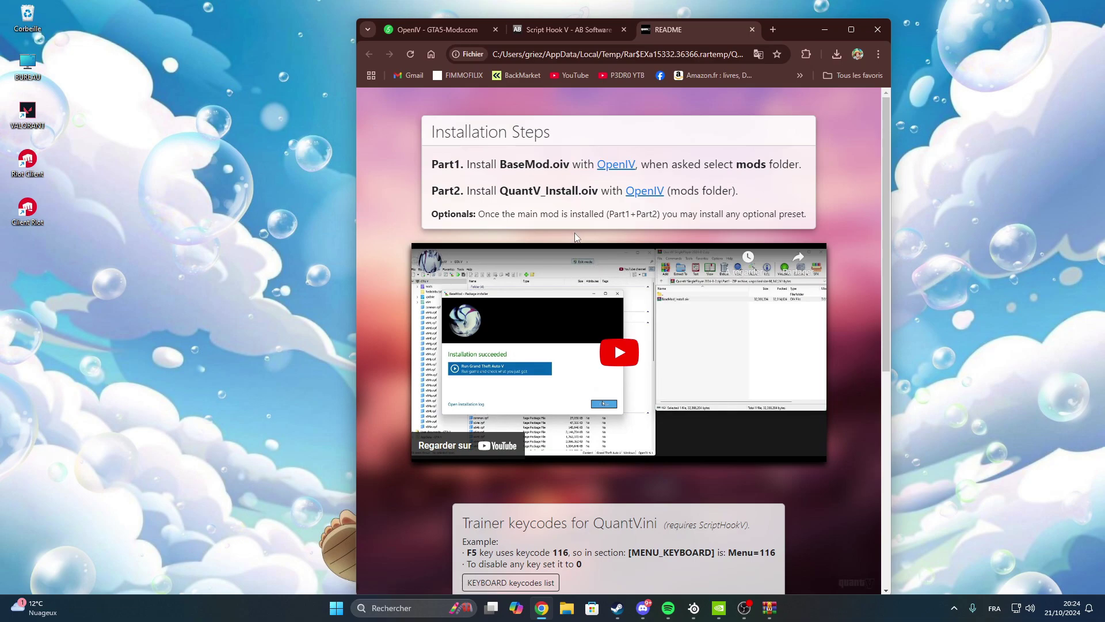
scroll(566, 276, down, 3)
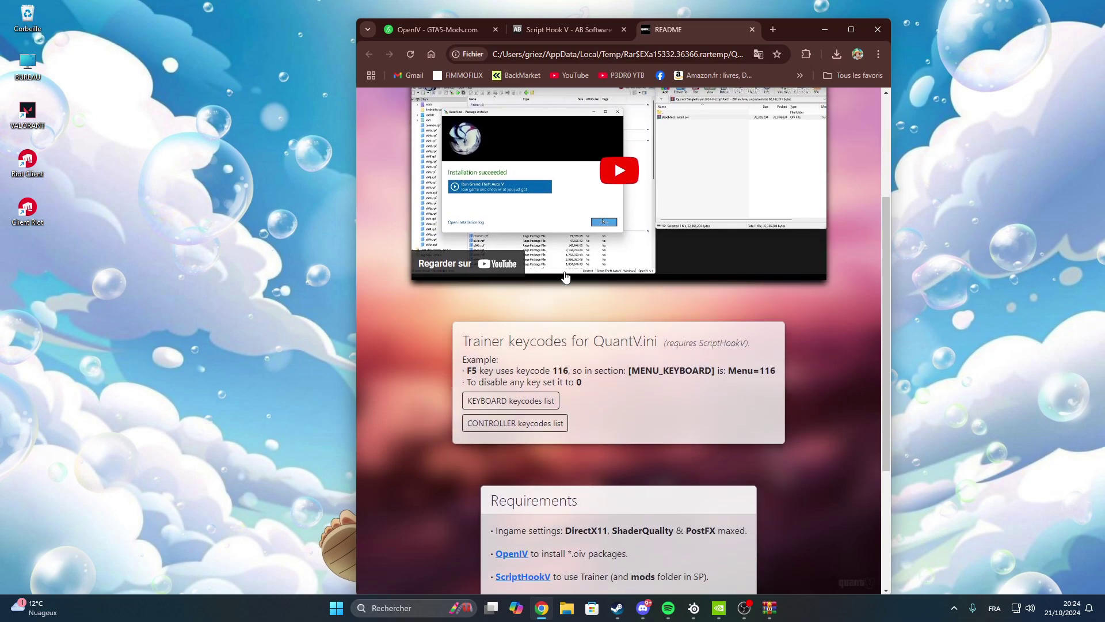
scroll(565, 277, down, 1)
scroll(561, 275, down, 2)
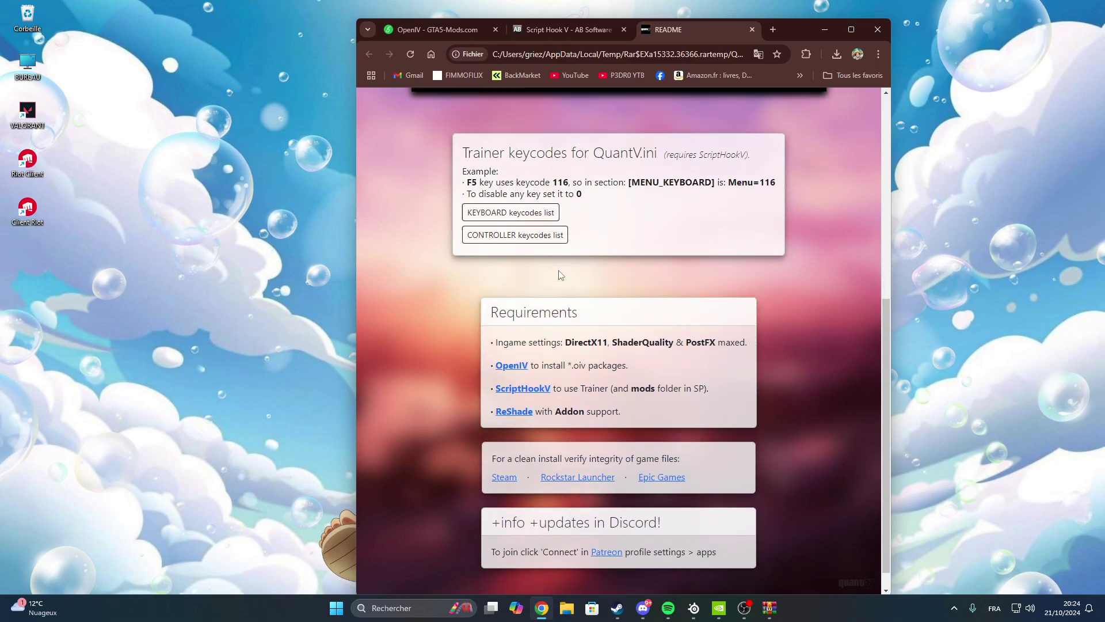
scroll(561, 274, down, 1)
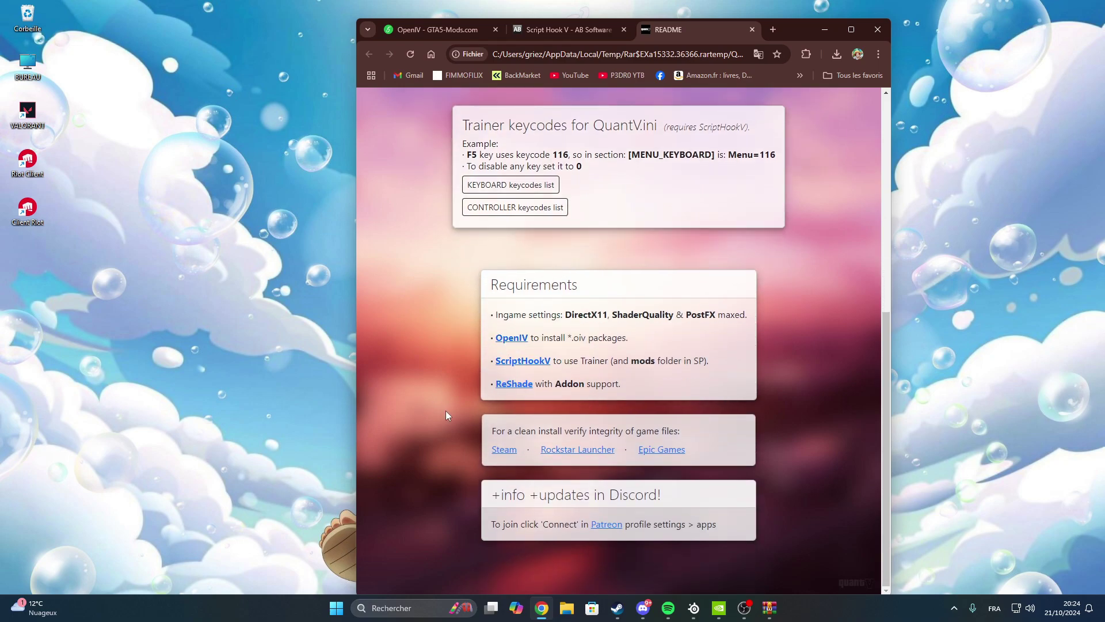
drag(512, 440, 630, 433)
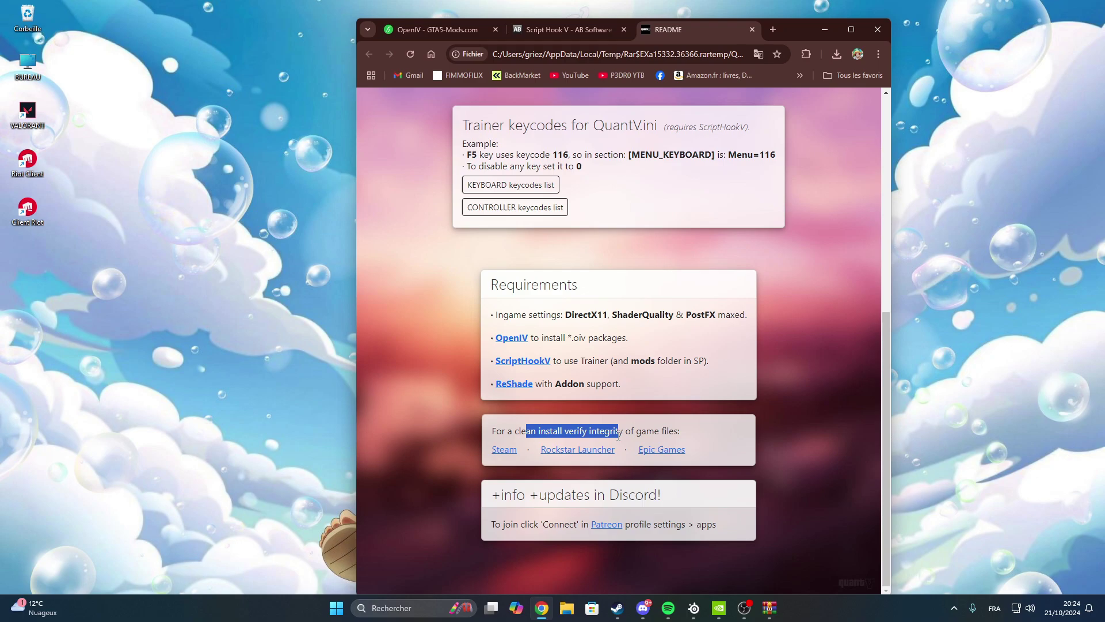
scroll(623, 427, up, 4)
scroll(627, 432, up, 3)
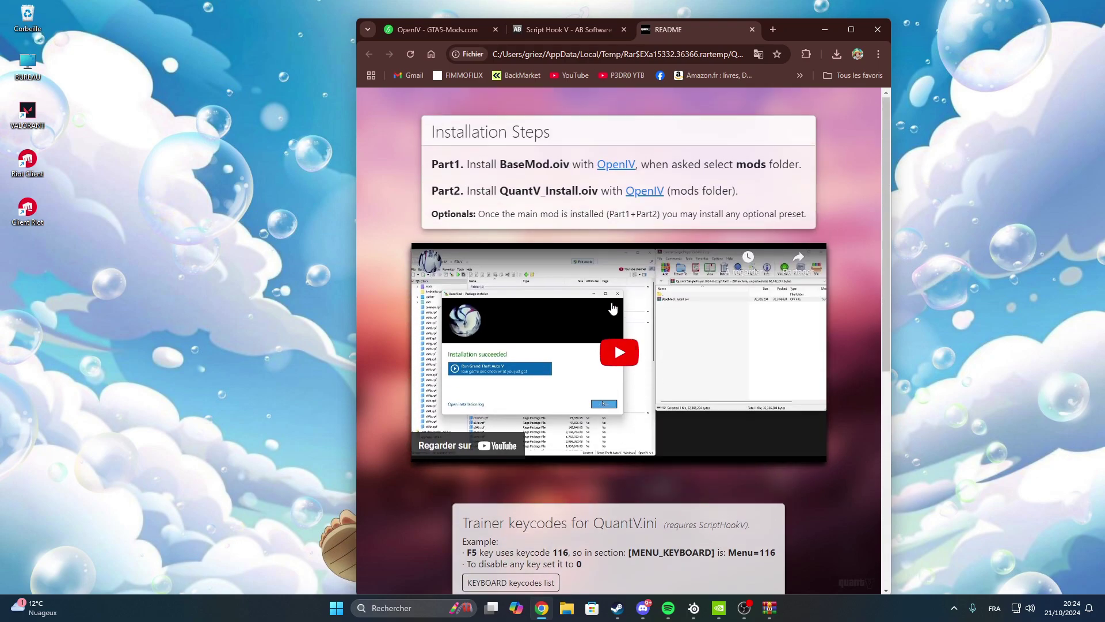
click(751, 31)
click(822, 26)
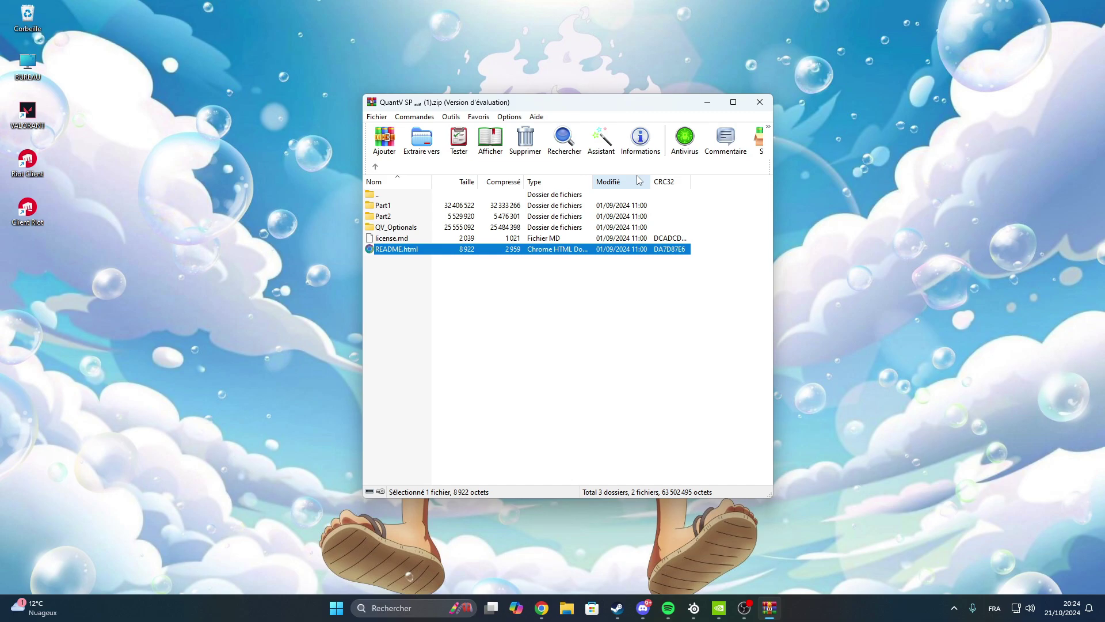
Minimize the QuantV archive, switch to Discord to view the community server's ticket channel, and minimize Discord
click(707, 102)
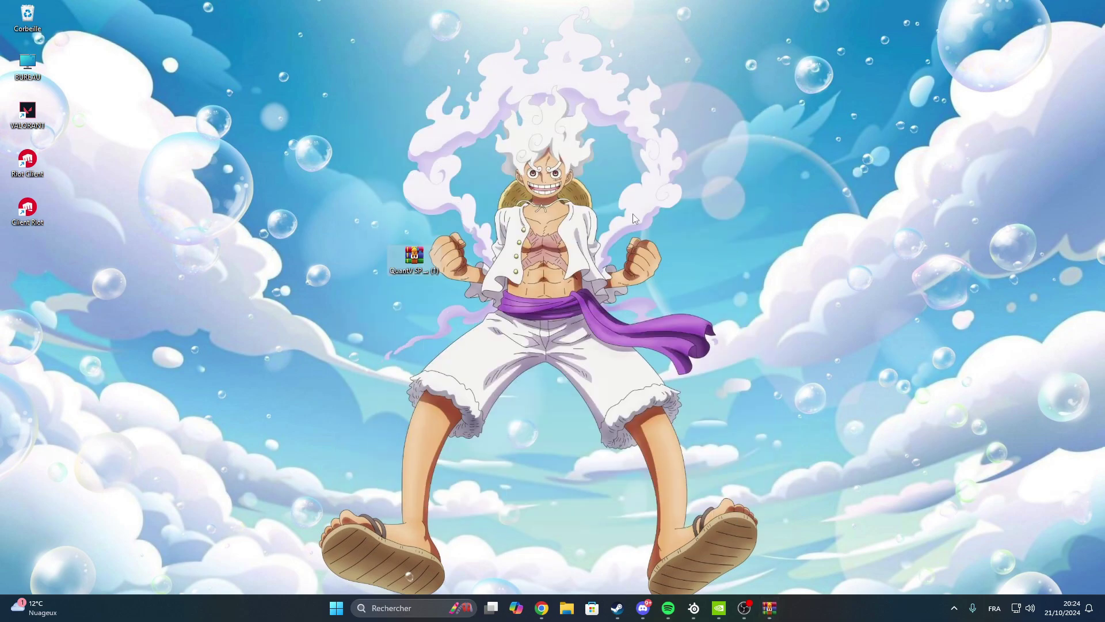
drag(520, 307, 377, 219)
click(643, 608)
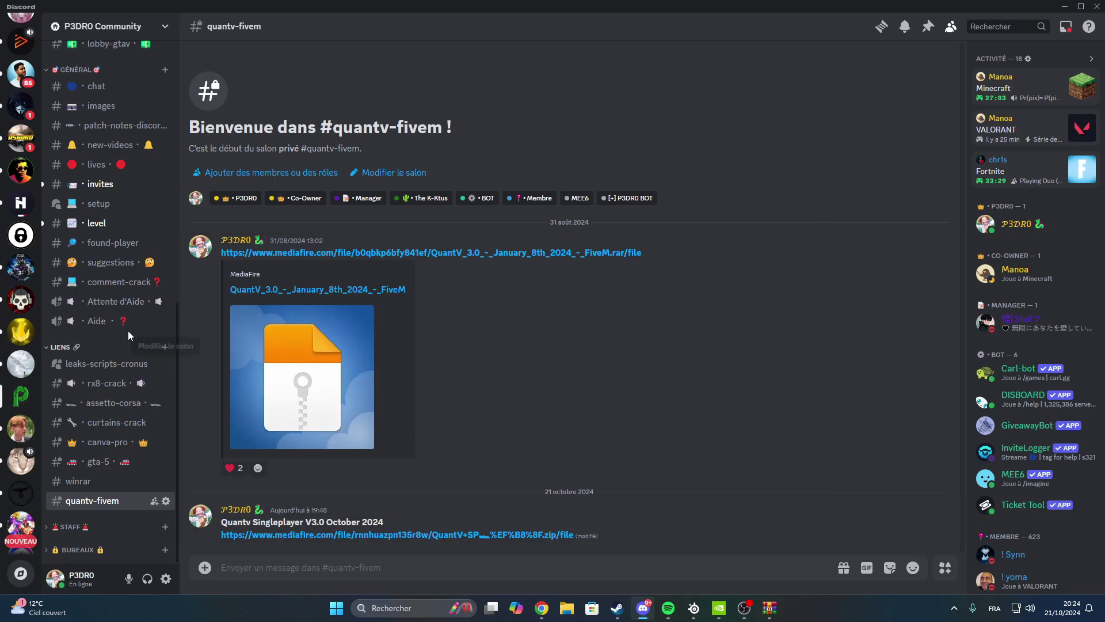
scroll(127, 330, up, 6)
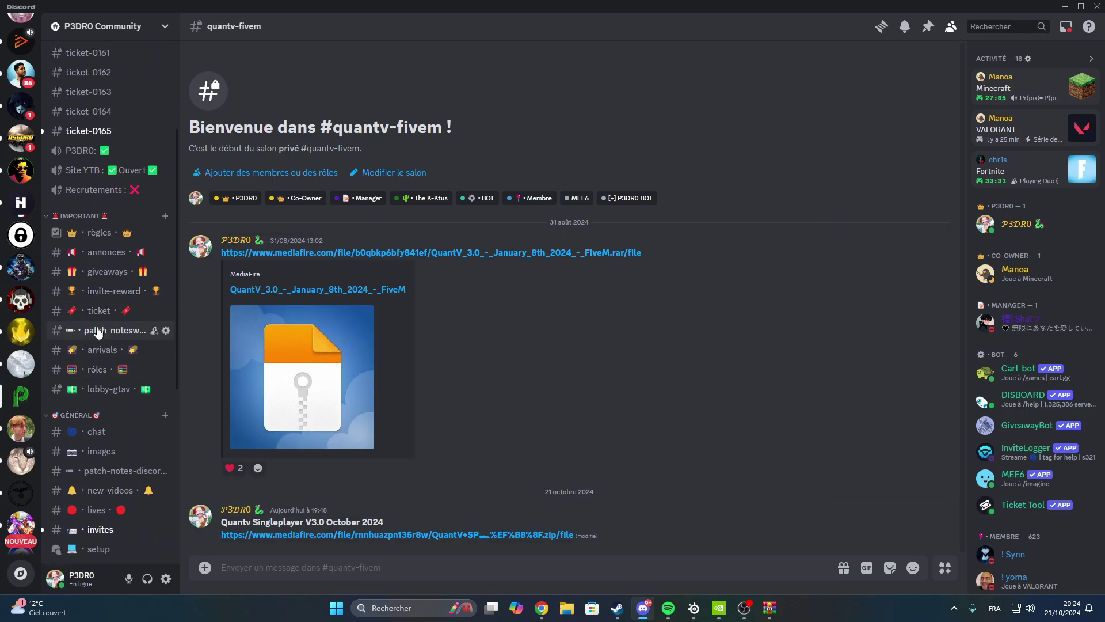
click(100, 311)
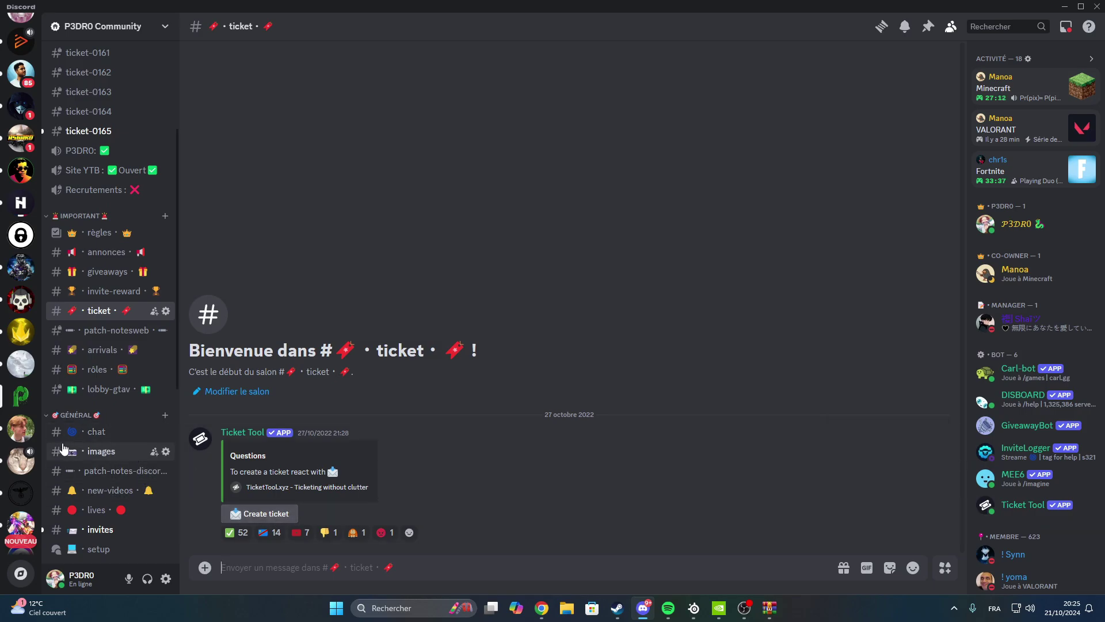
click(1065, 6)
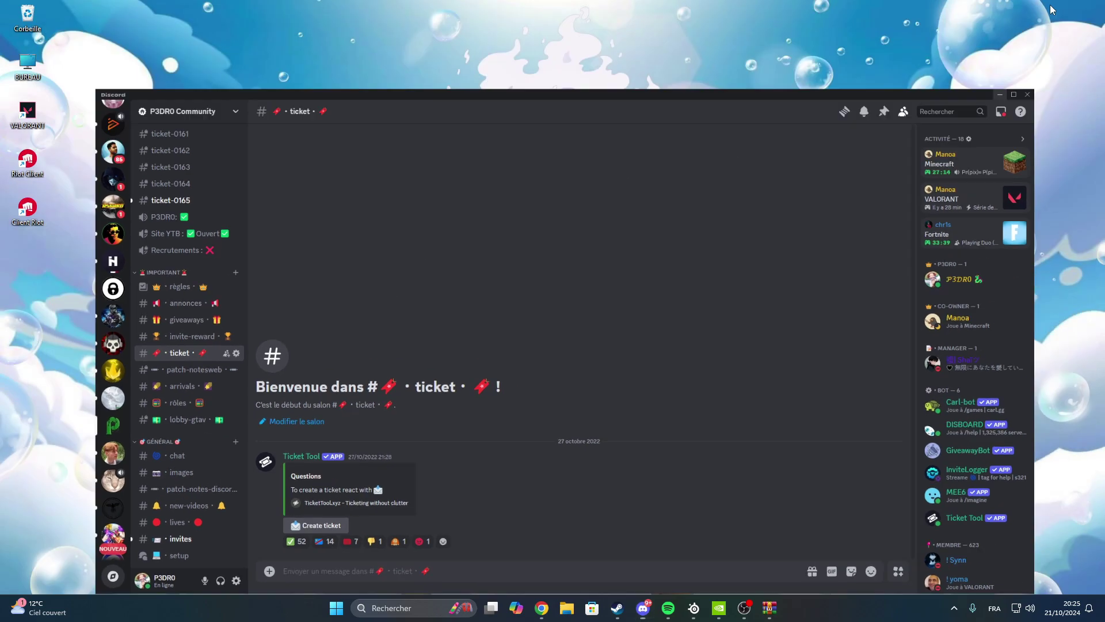